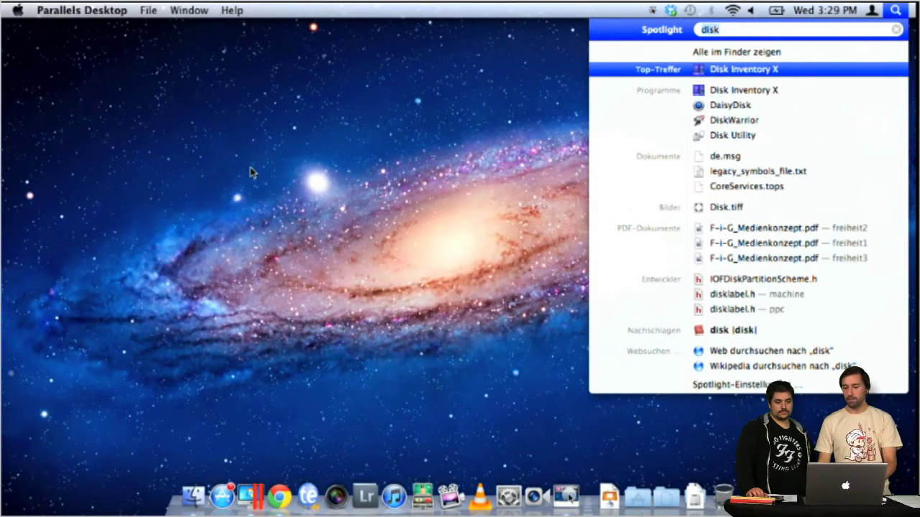
# - Highlight Disk Utility in the Spotlight results and launch it
pyautogui.press('Down')
pyautogui.press('Down')
pyautogui.press('Down')
pyautogui.press('Down')
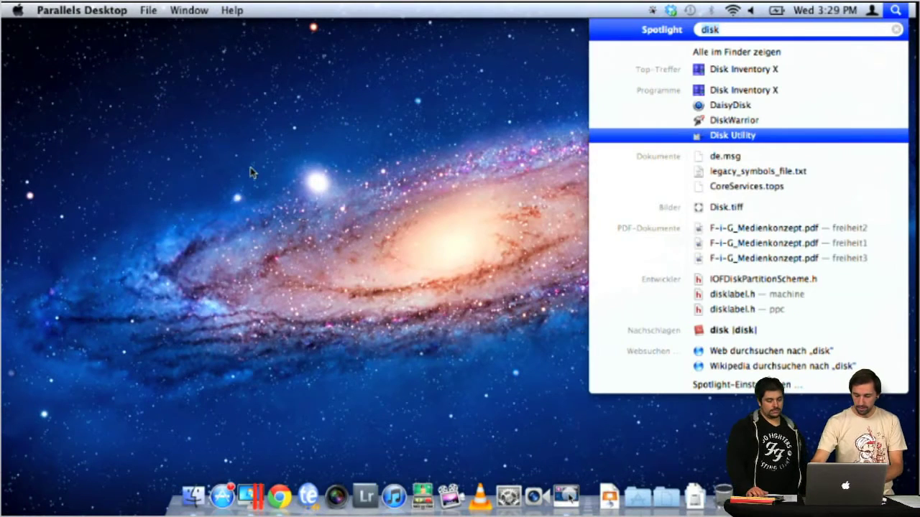
pyautogui.press('Return')
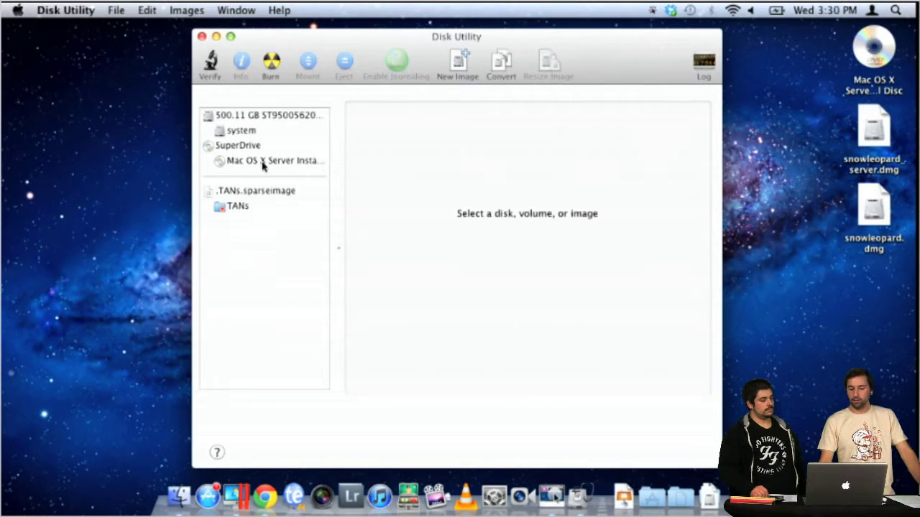
# - Start a compressed image of the Mac OS X Server Install Disc to the Desktop, then cancel it
pyautogui.click(263, 163)
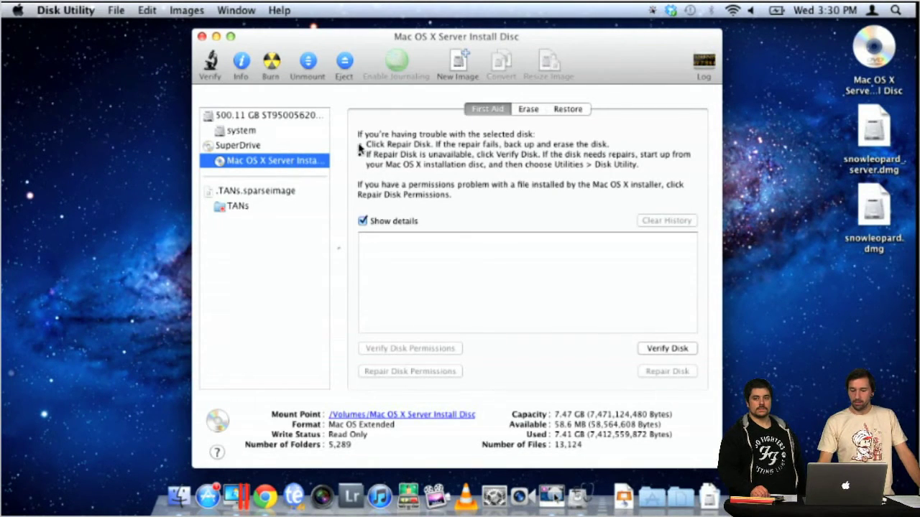
pyautogui.click(460, 63)
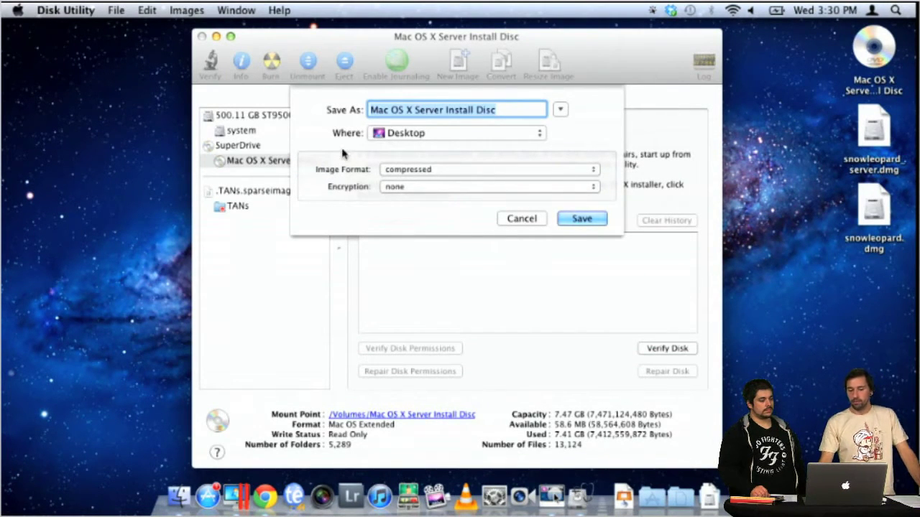
pyautogui.click(451, 171)
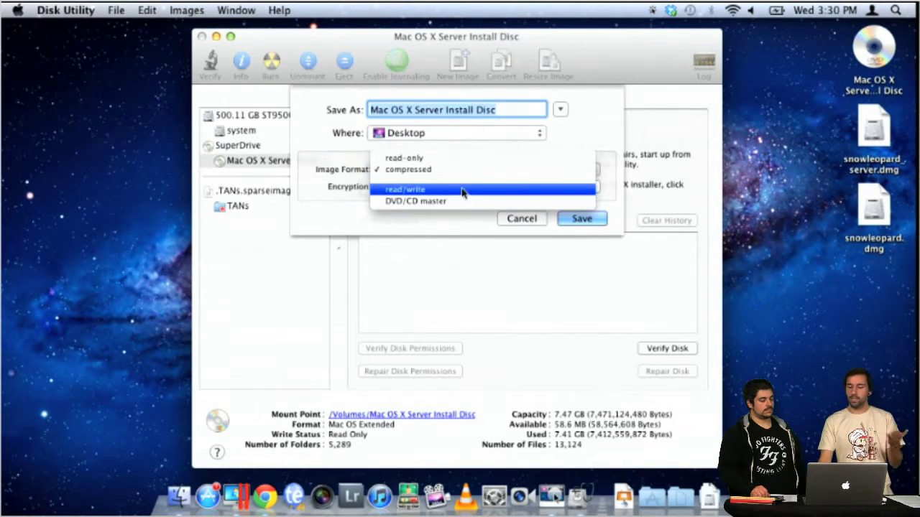
pyautogui.click(459, 173)
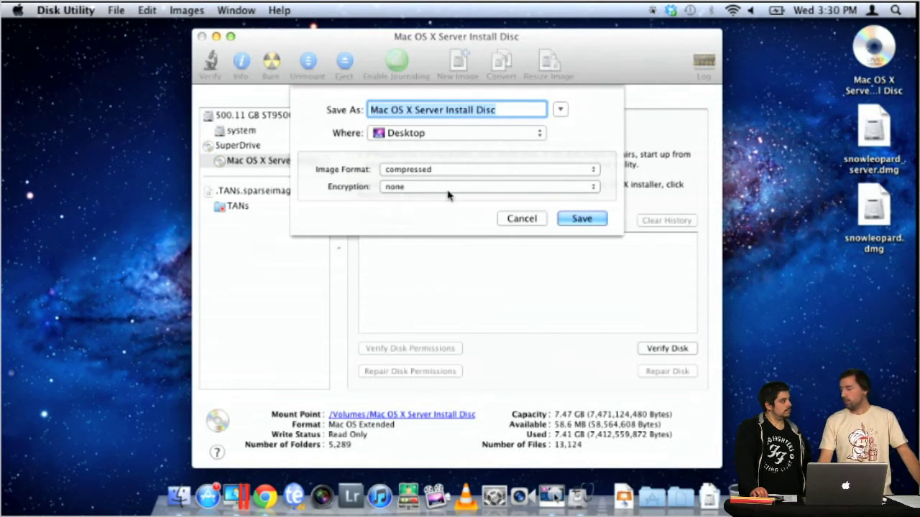
pyautogui.click(575, 221)
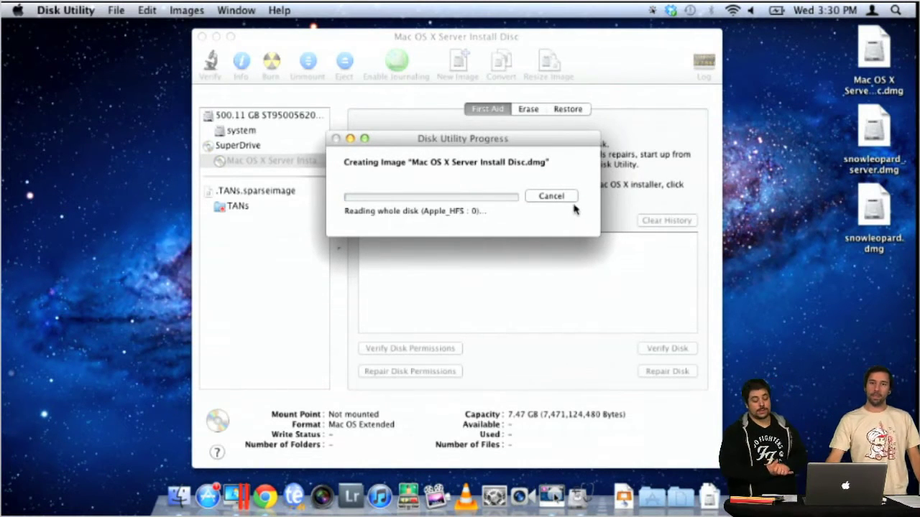
pyautogui.click(551, 197)
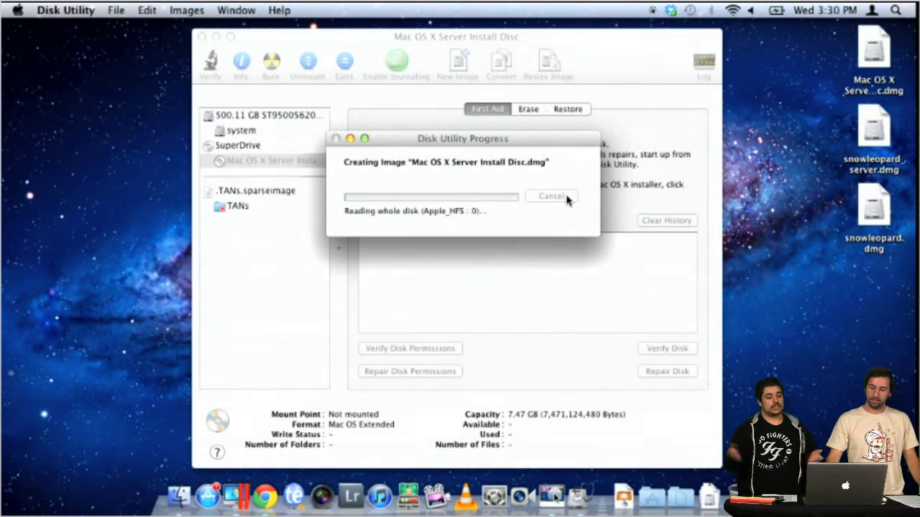
# - Close Disk Utility and launch Parallels Desktop's New Virtual Machine wizard
pyautogui.click(202, 36)
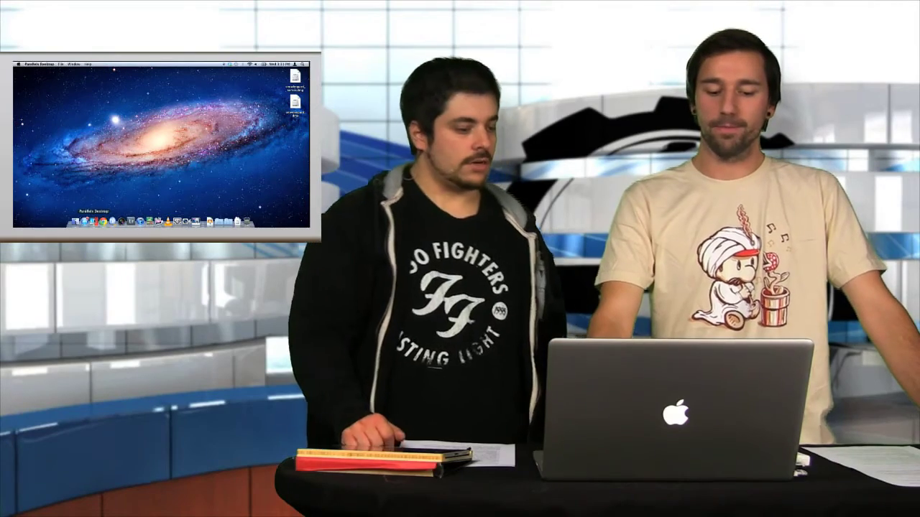
pyautogui.click(93, 221)
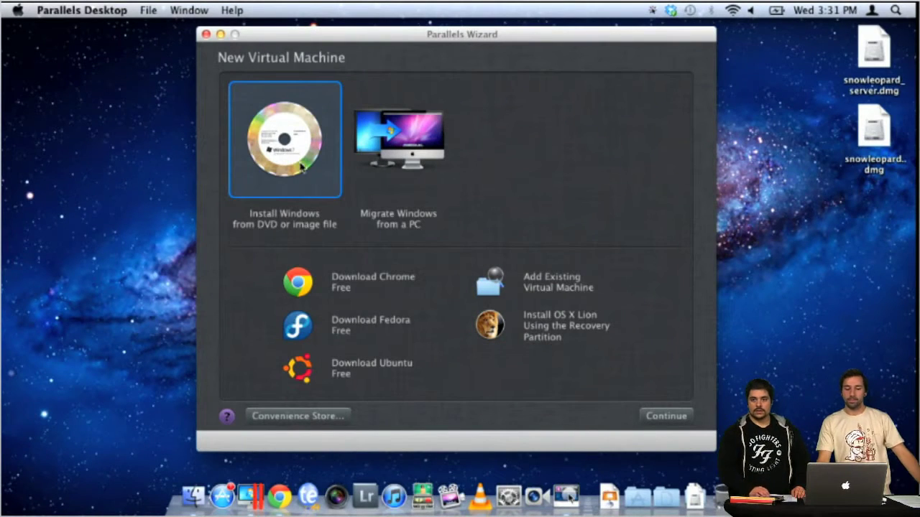
# - Use snowleopard_server.dmg from the Desktop as the install image and continue to Name and Location
pyautogui.click(667, 423)
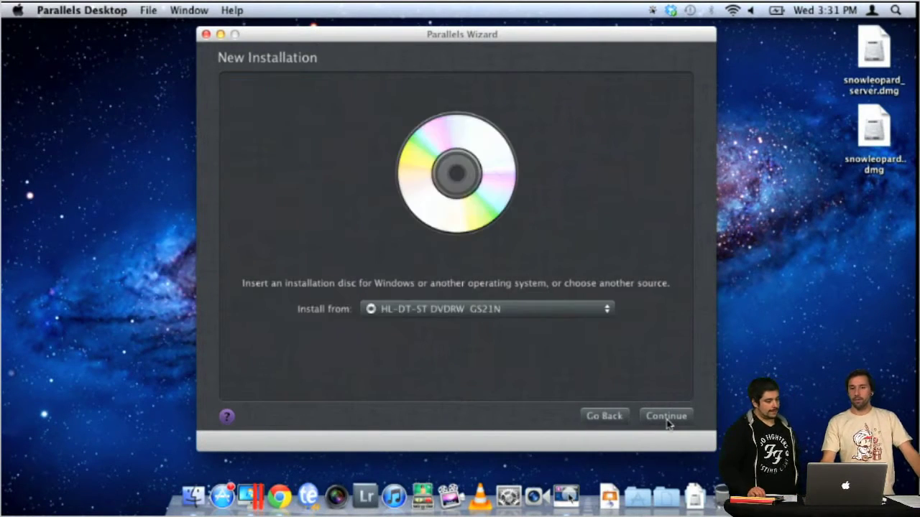
pyautogui.click(437, 316)
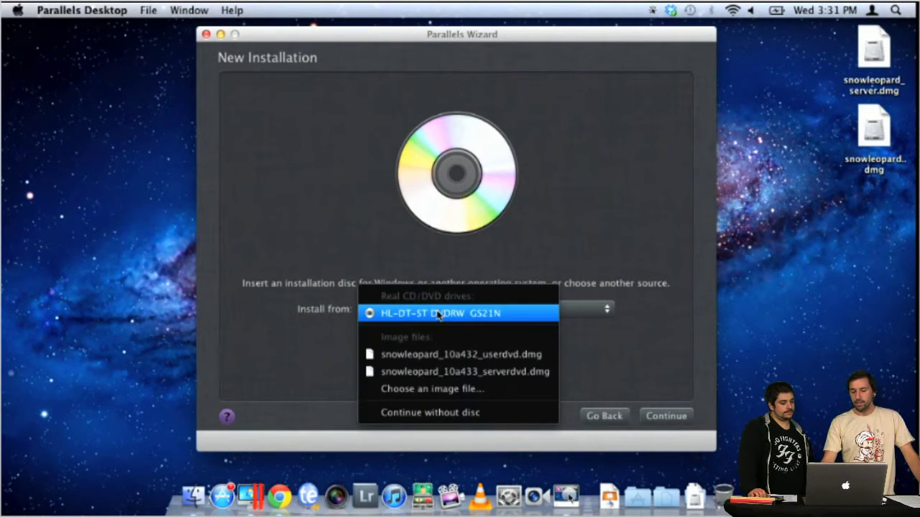
pyautogui.click(491, 373)
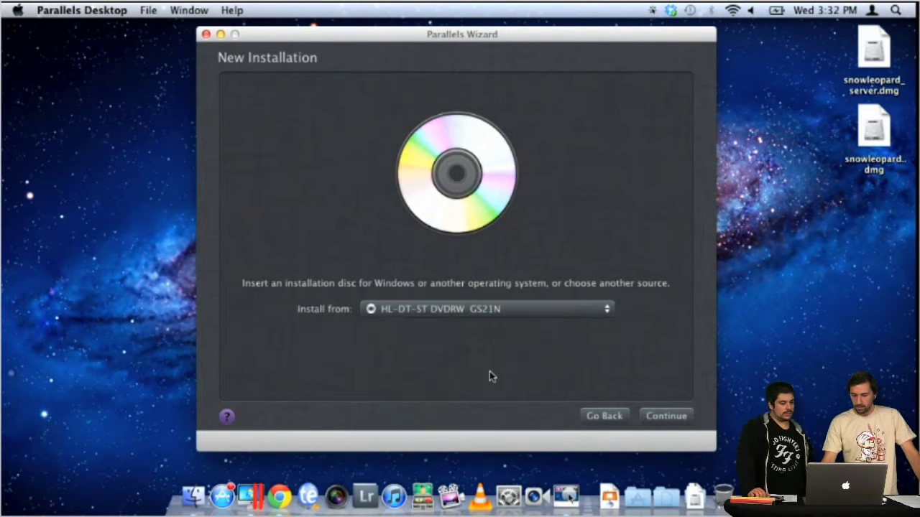
pyautogui.click(427, 312)
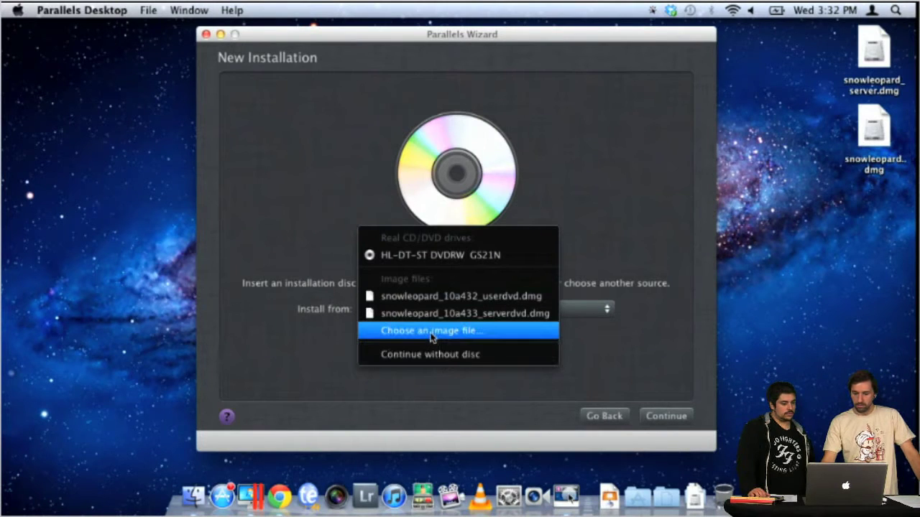
pyautogui.click(432, 332)
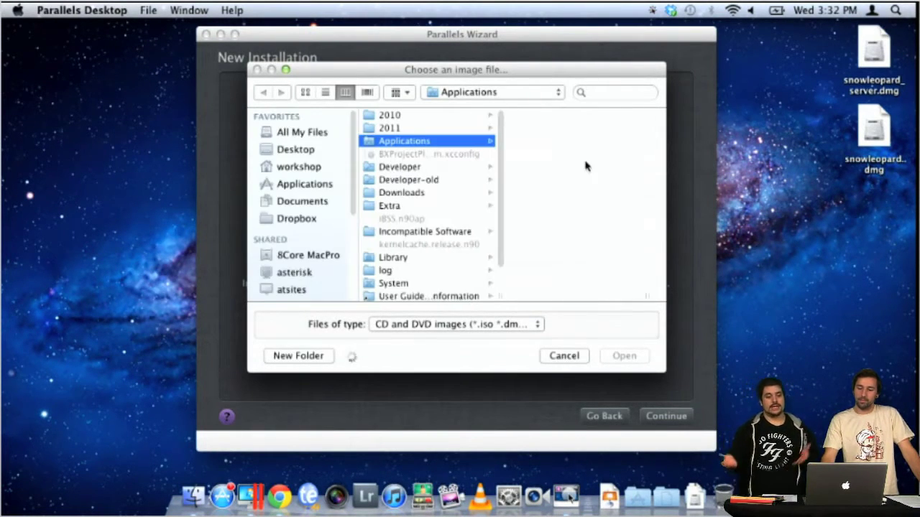
pyautogui.click(304, 151)
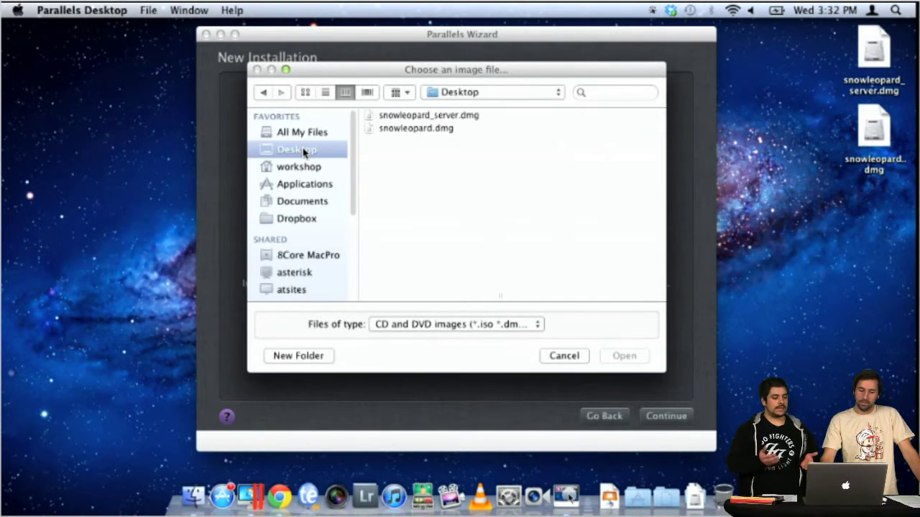
pyautogui.click(424, 117)
pyautogui.click(622, 355)
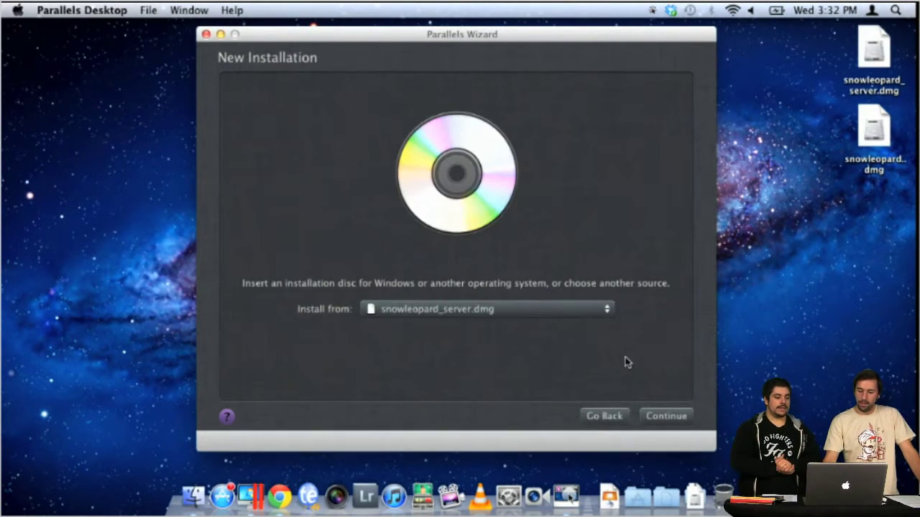
pyautogui.click(668, 417)
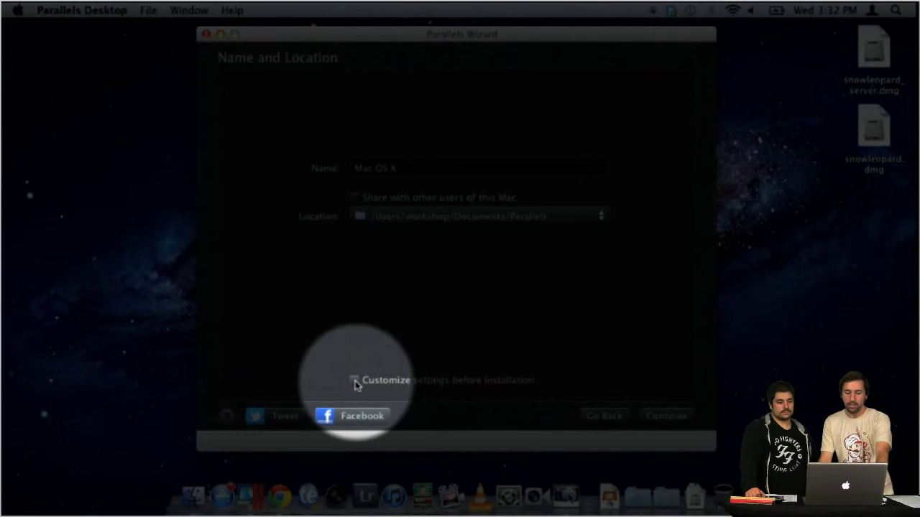
# - Create the 'Mac OS X' VM with Customize settings before installation ticked, despite the low-space alert
pyautogui.click(354, 382)
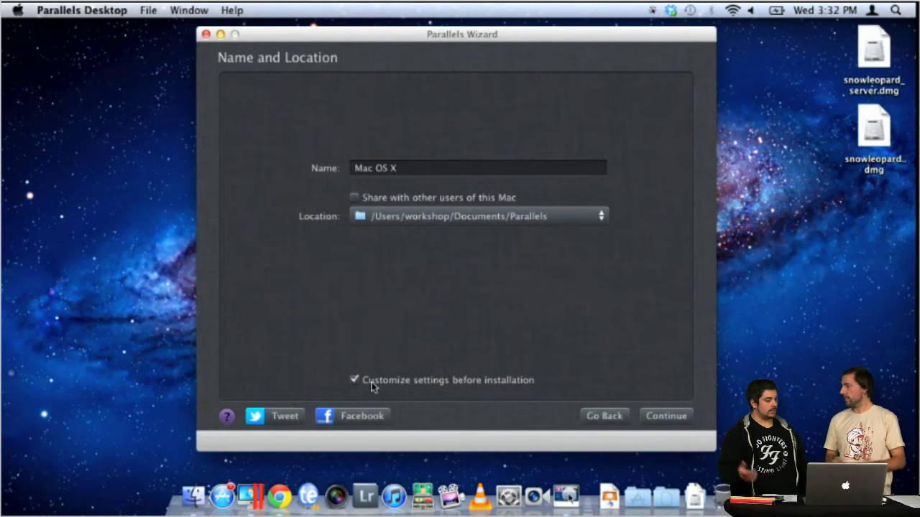
pyautogui.click(677, 416)
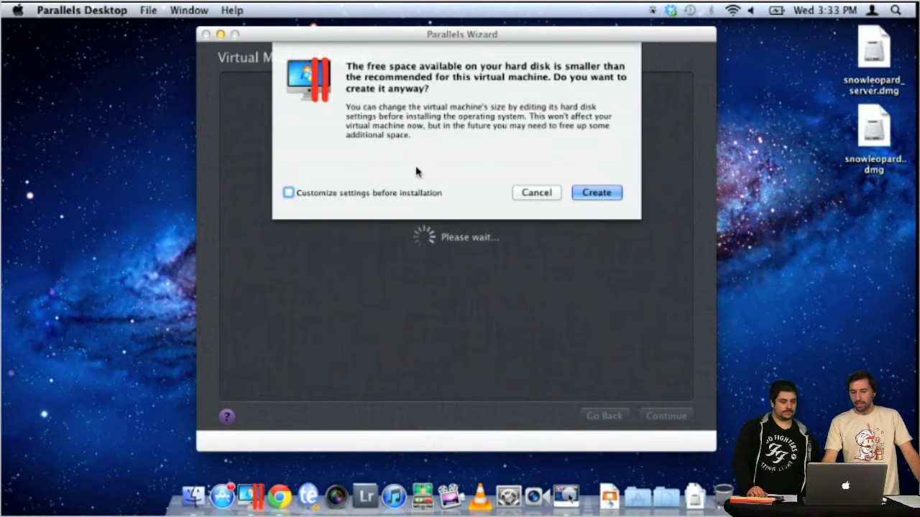
pyautogui.click(348, 195)
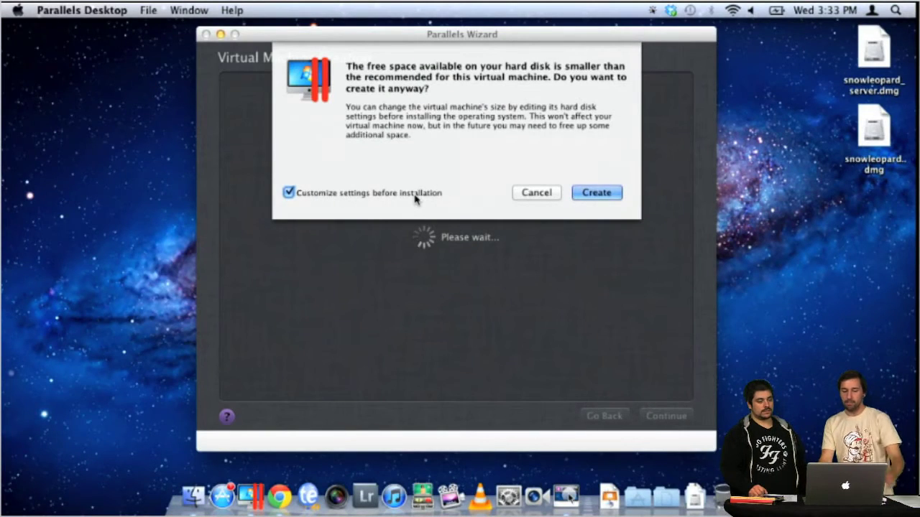
pyautogui.click(597, 193)
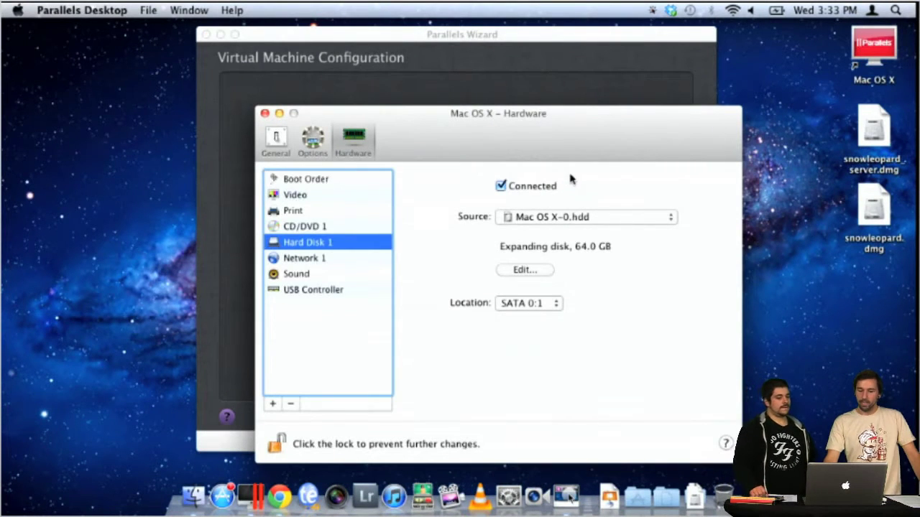
# - Add a second CD/DVD drive using snowleopard.dmg from the Desktop
pyautogui.moveTo(565, 139); pyautogui.dragTo(565, 90)
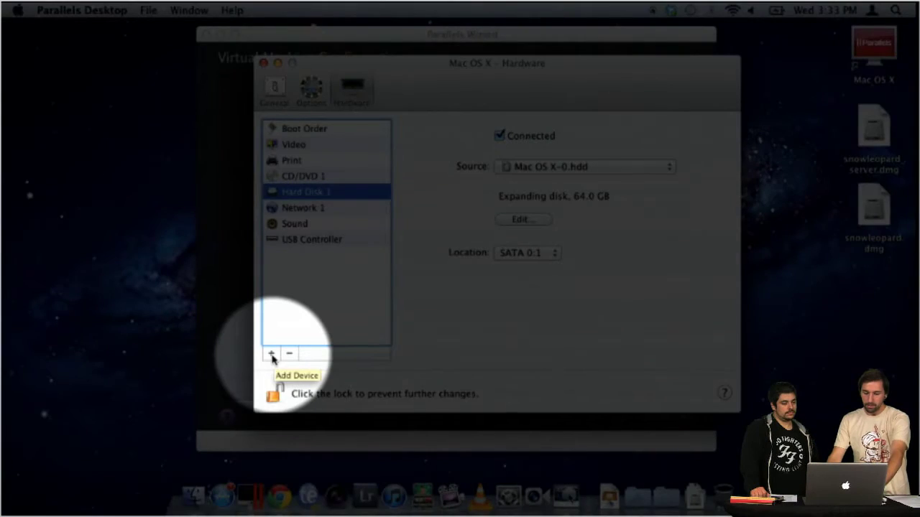
pyautogui.click(272, 356)
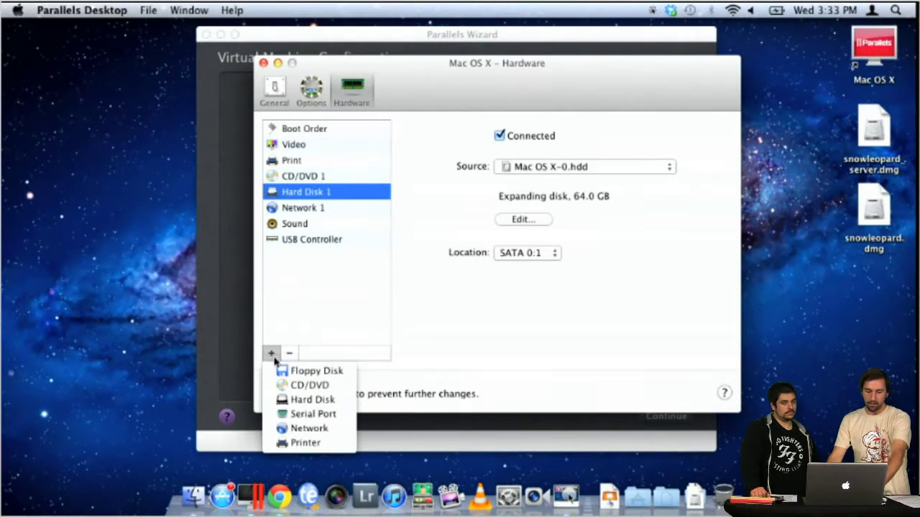
pyautogui.click(301, 387)
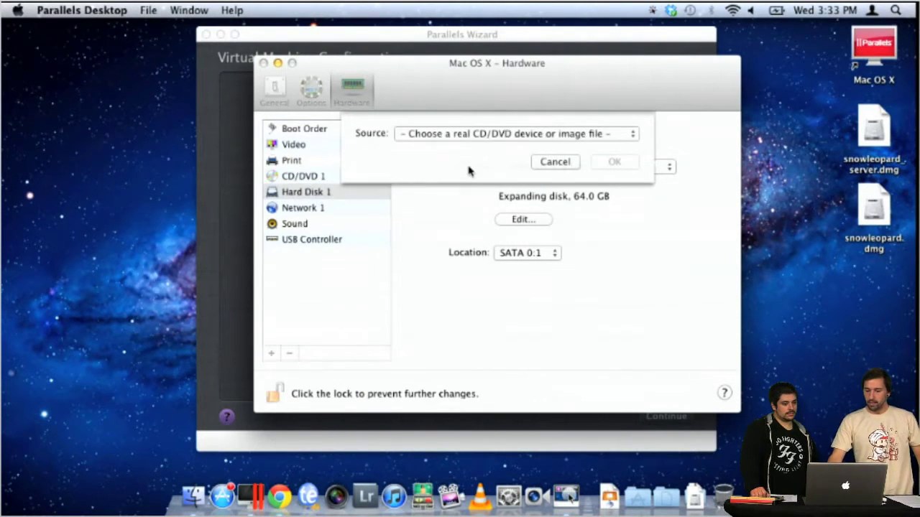
pyautogui.click(452, 139)
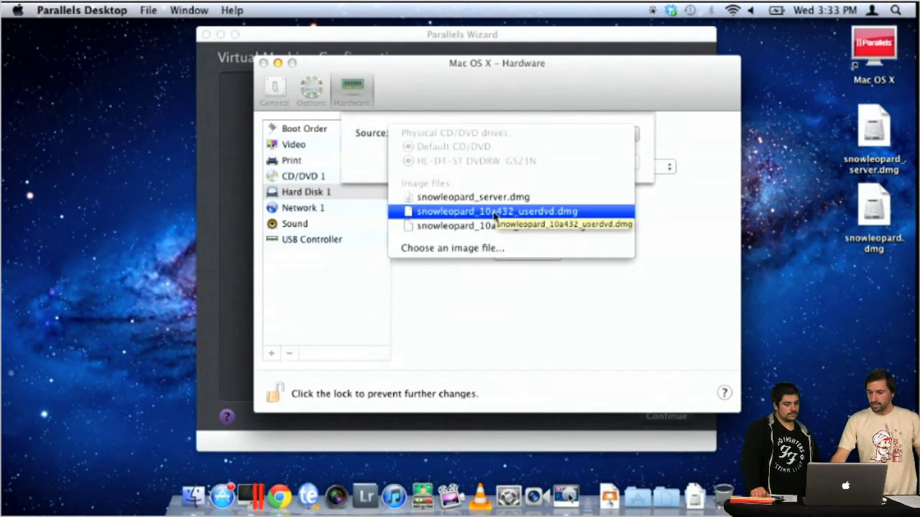
pyautogui.click(455, 248)
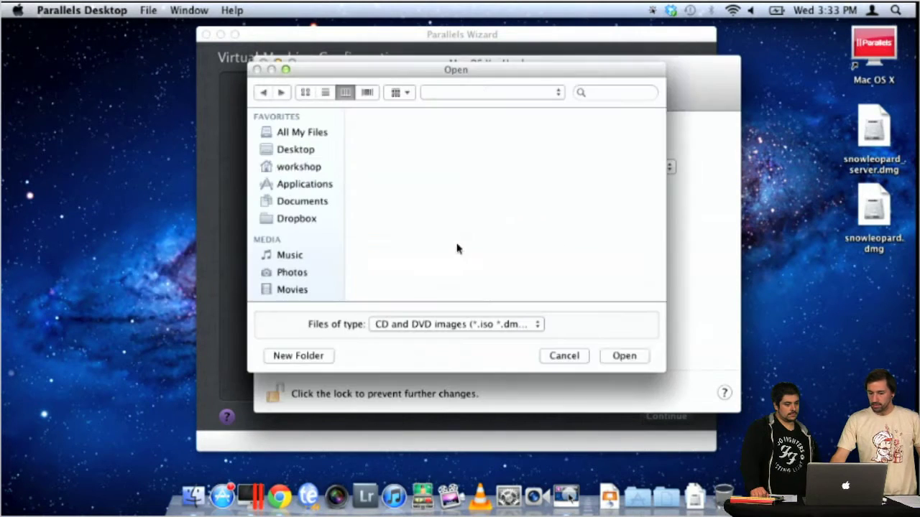
pyautogui.click(288, 150)
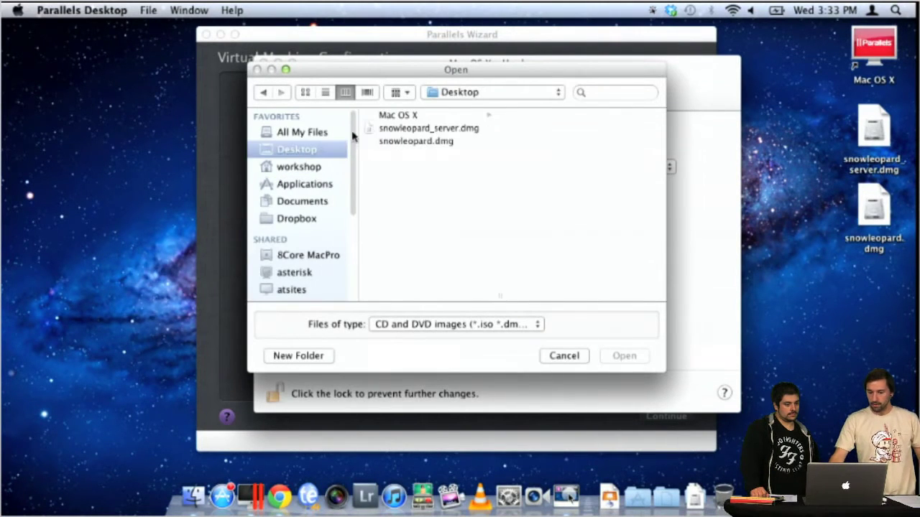
pyautogui.click(440, 142)
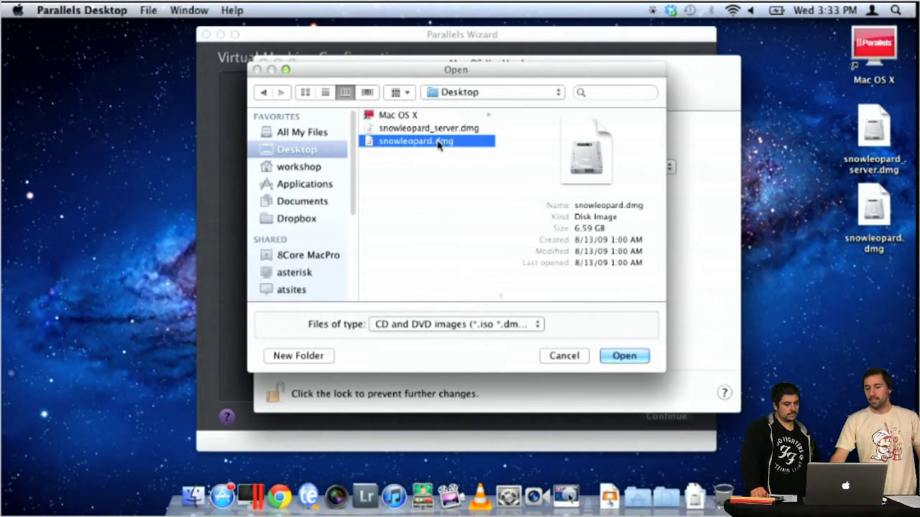
pyautogui.click(642, 355)
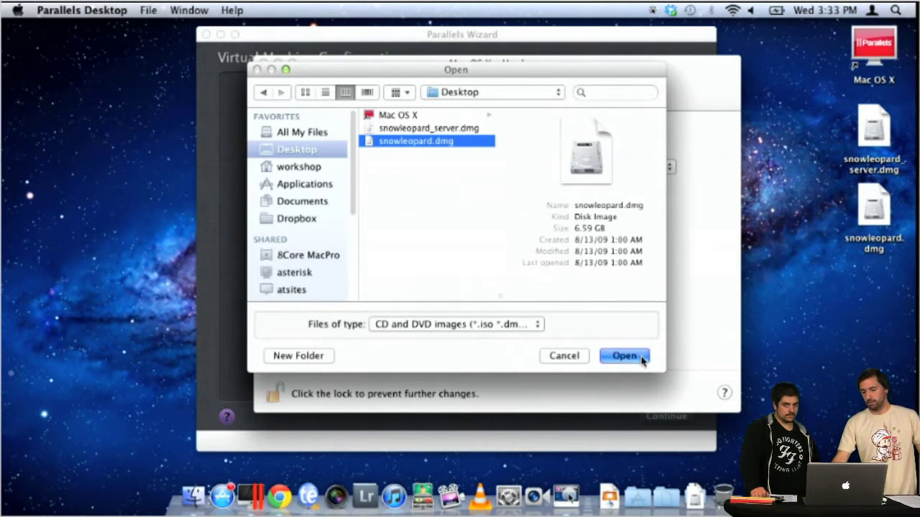
pyautogui.click(598, 164)
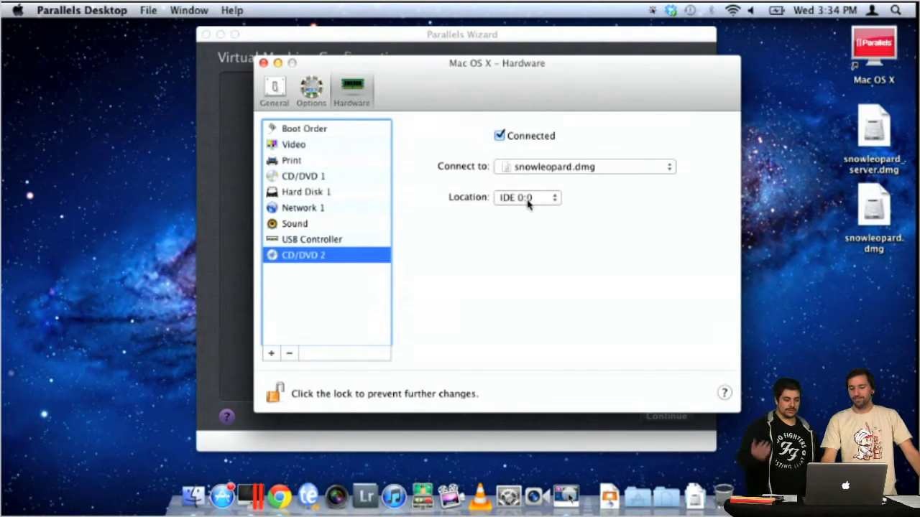
# - Move CD/DVD 2 to location IDE 0:1, confirming the reassignment
pyautogui.click(528, 204)
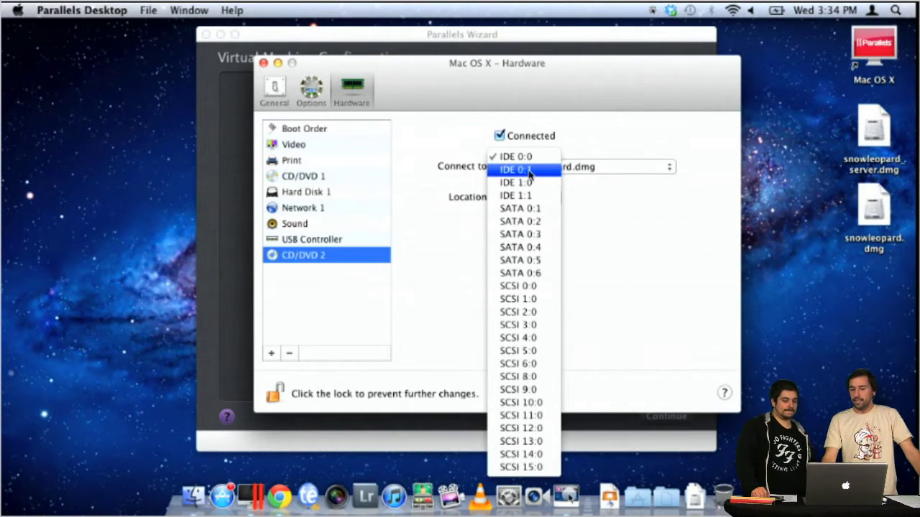
pyautogui.click(529, 171)
pyautogui.click(639, 215)
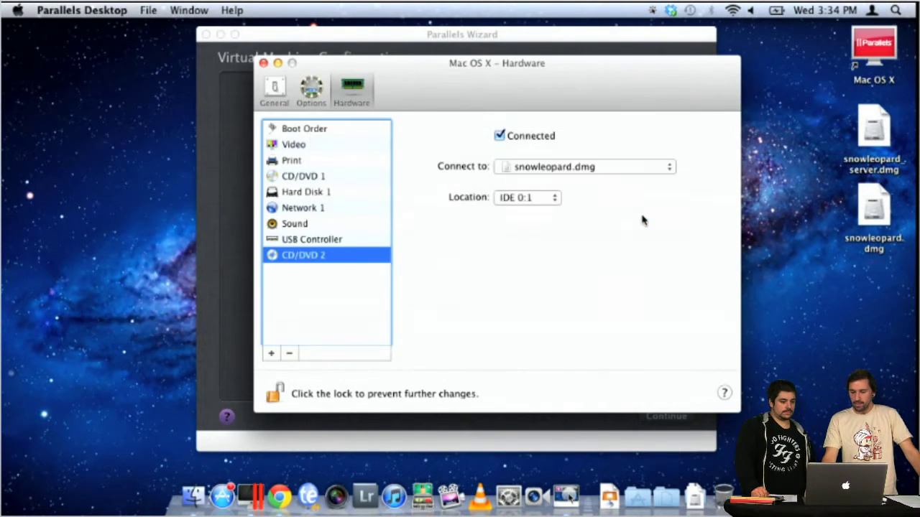
# - Connect CD/DVD 1 to snowleopard_server.dmg and close the hardware settings
pyautogui.click(304, 180)
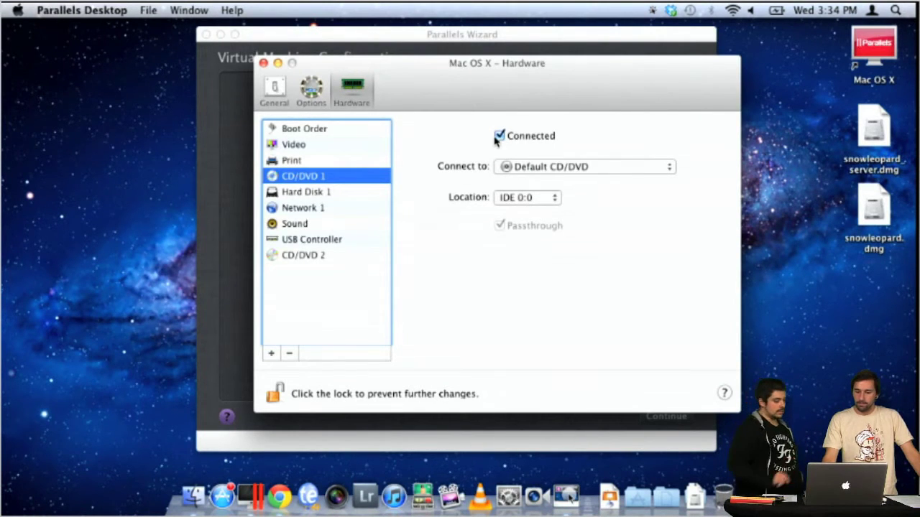
pyautogui.click(520, 169)
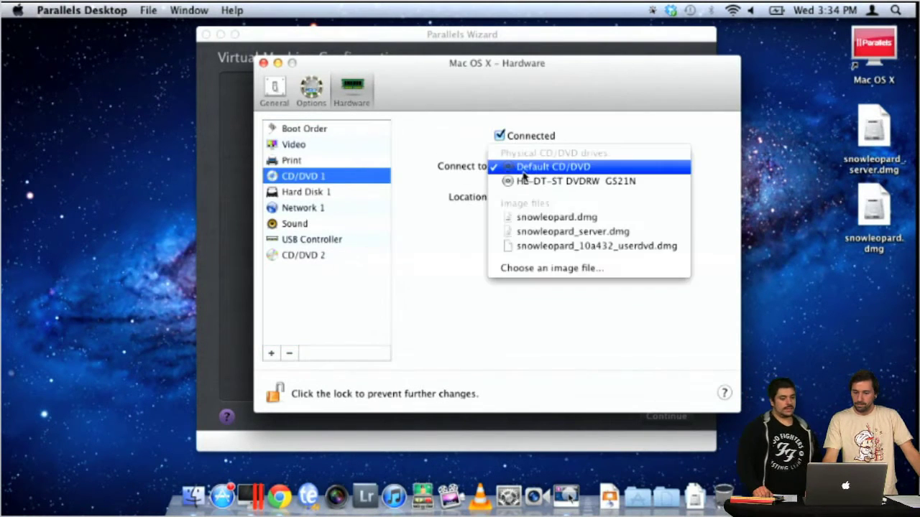
pyautogui.click(553, 232)
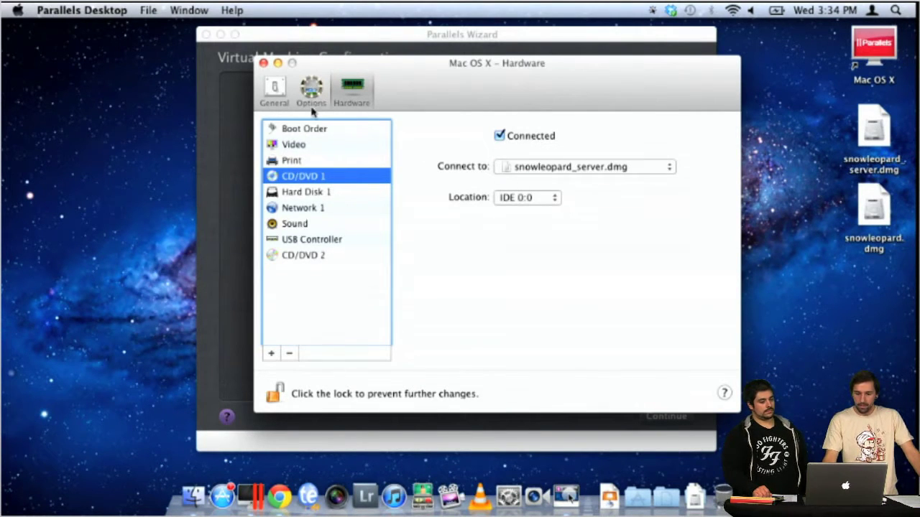
pyautogui.click(263, 63)
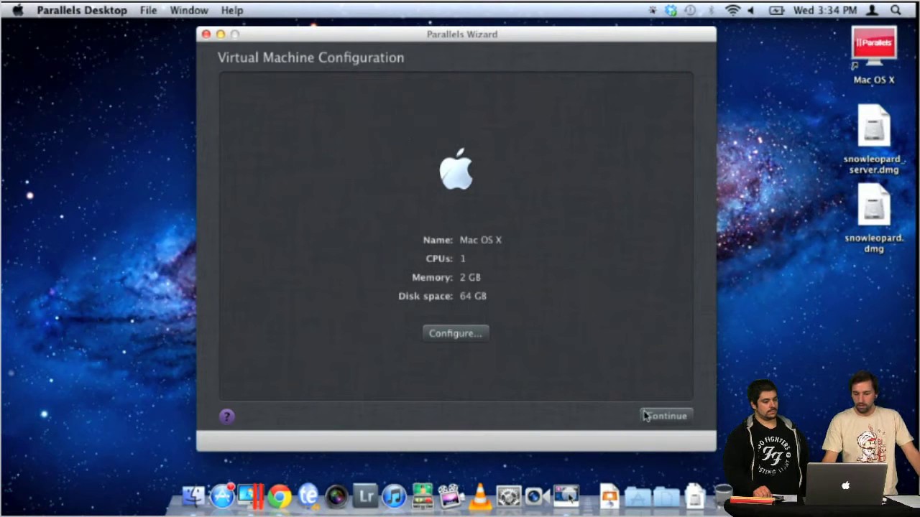
# - Start the Mac OS X VM and capture mouse and keyboard as it boots the installer
pyautogui.click(666, 416)
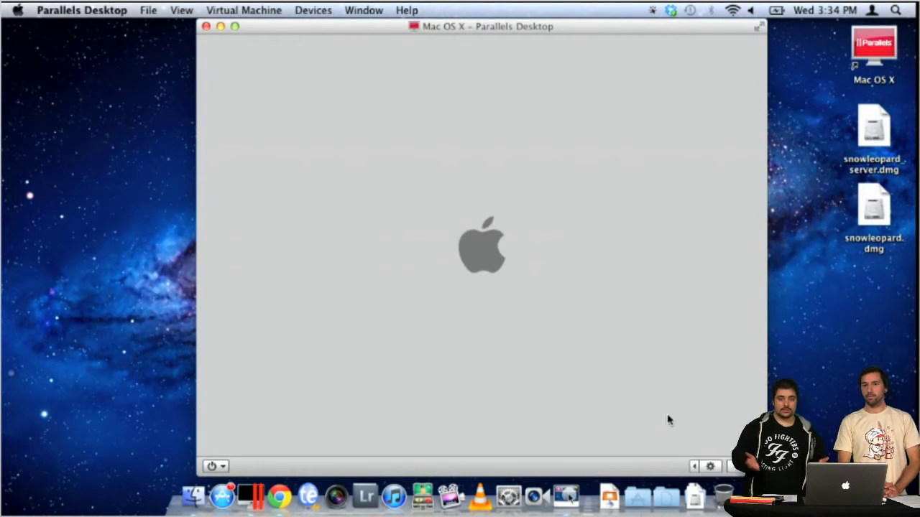
pyautogui.click(668, 421)
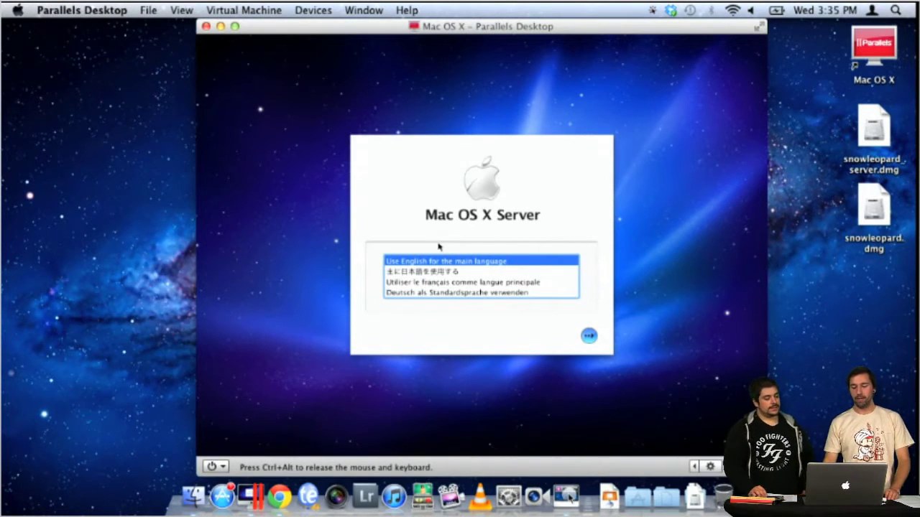
# - Choose English, pass the welcome screen, and agree to the software license agreement
pyautogui.click(437, 295)
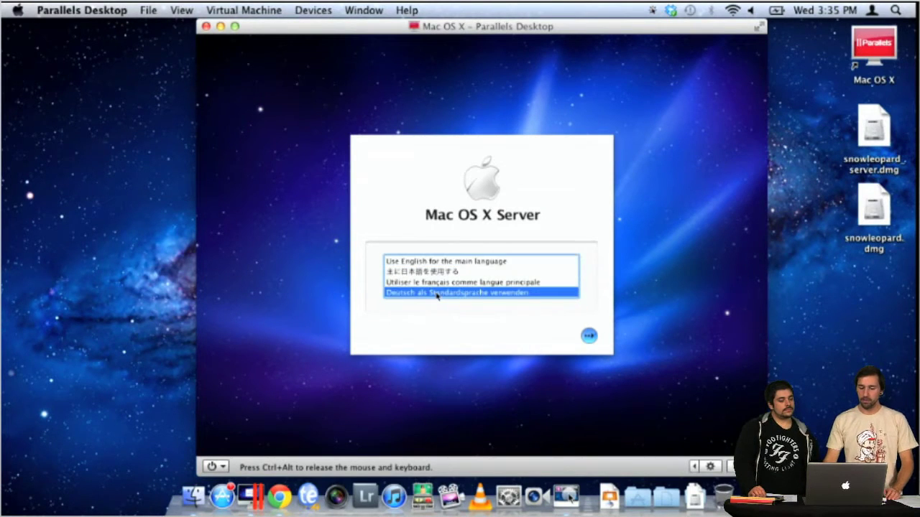
pyautogui.click(436, 263)
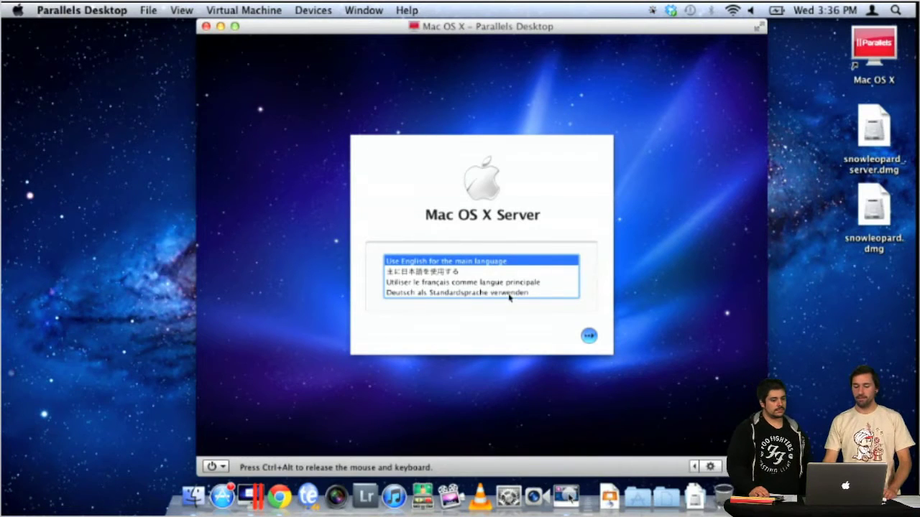
pyautogui.click(589, 336)
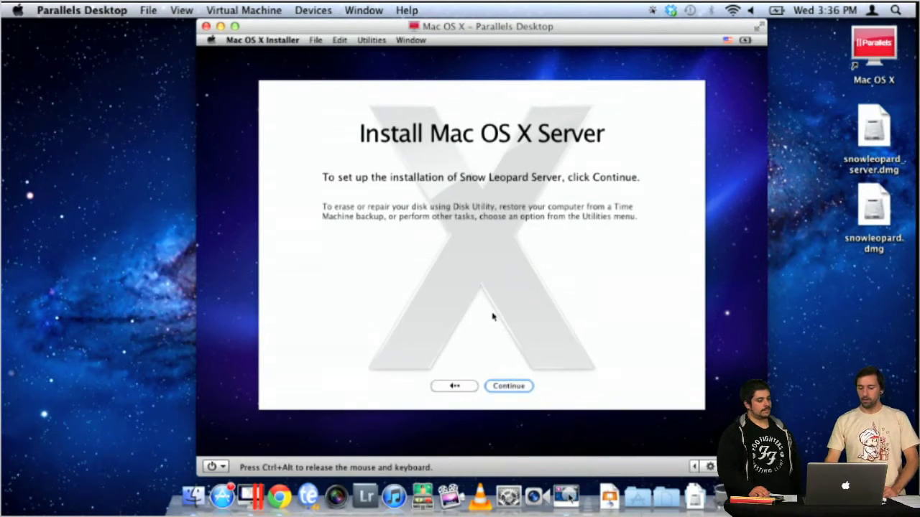
pyautogui.click(512, 389)
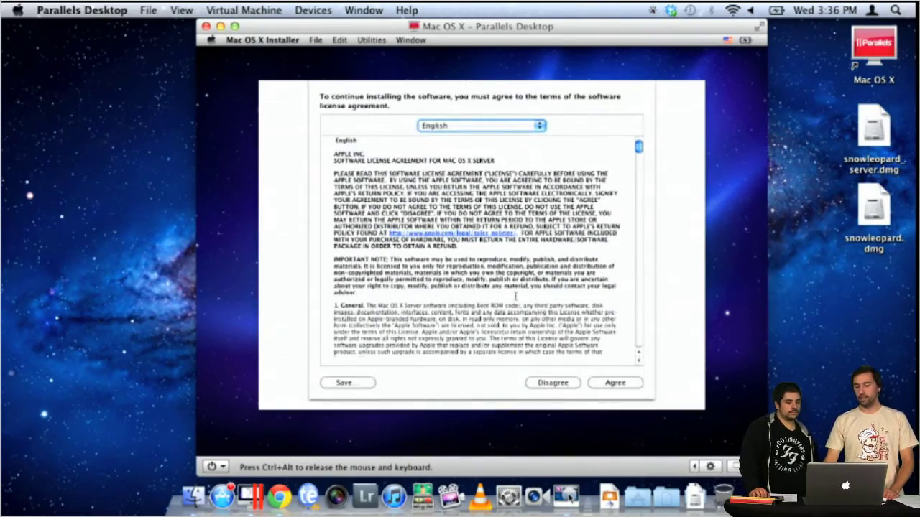
pyautogui.scroll(-15, 515, 296)
pyautogui.scroll(15, 478, 251)
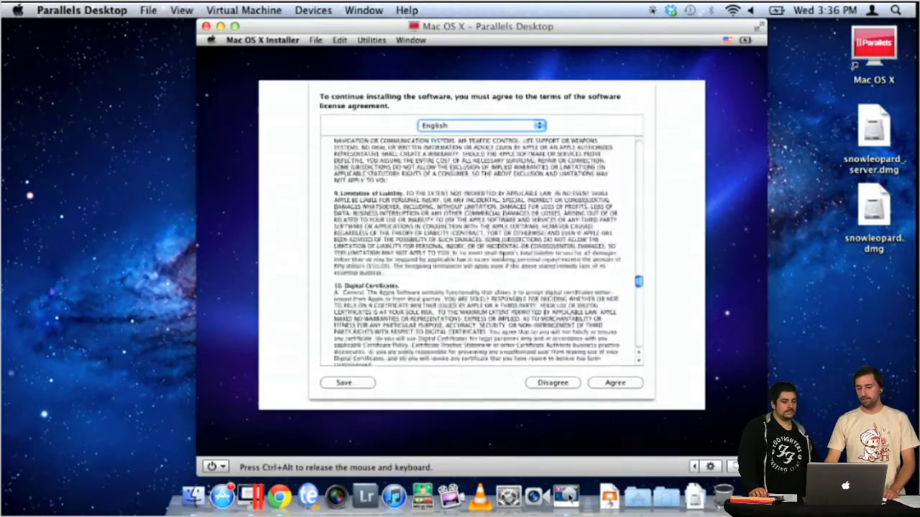
pyautogui.click(631, 382)
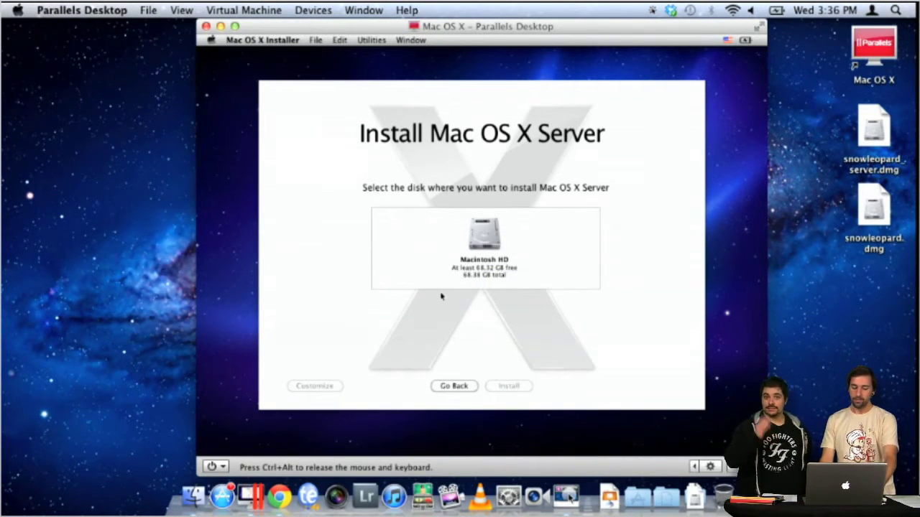
# - Open Terminal from the installer's Utilities menu and switch the guest keyboard to German
pyautogui.click(362, 41)
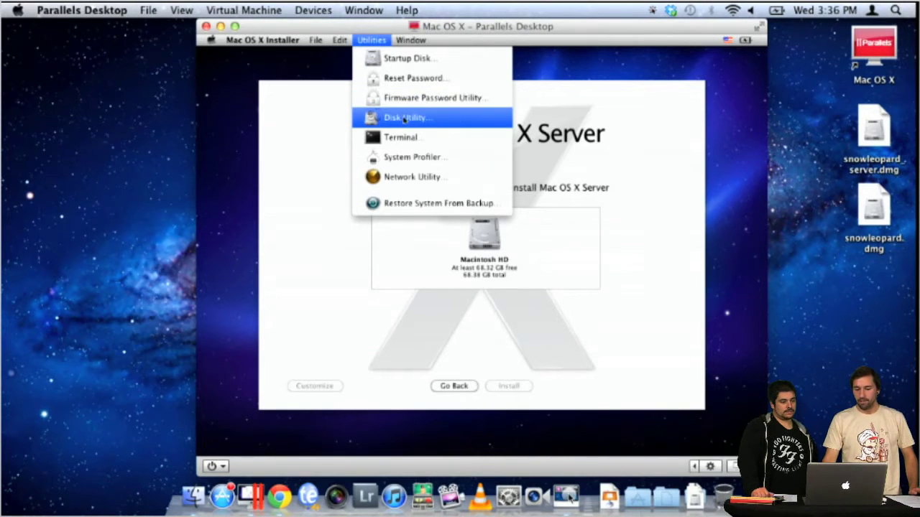
pyautogui.click(417, 138)
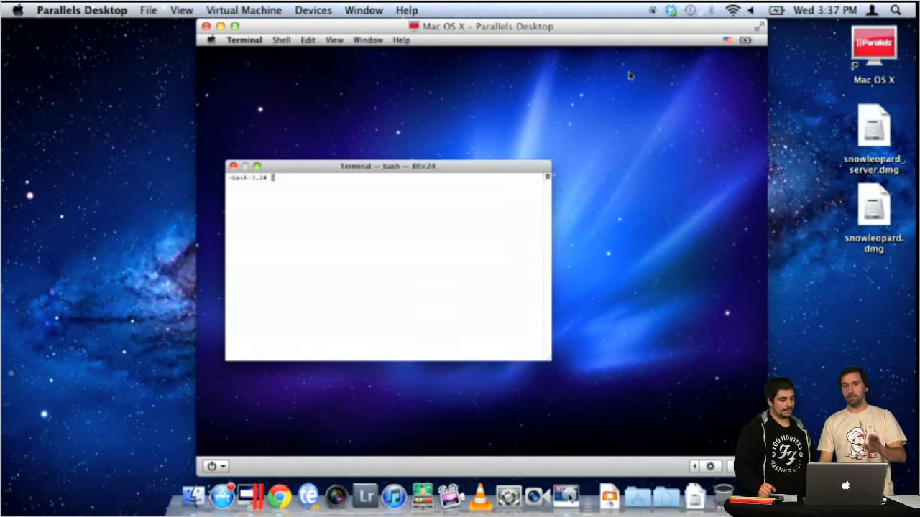
pyautogui.click(727, 40)
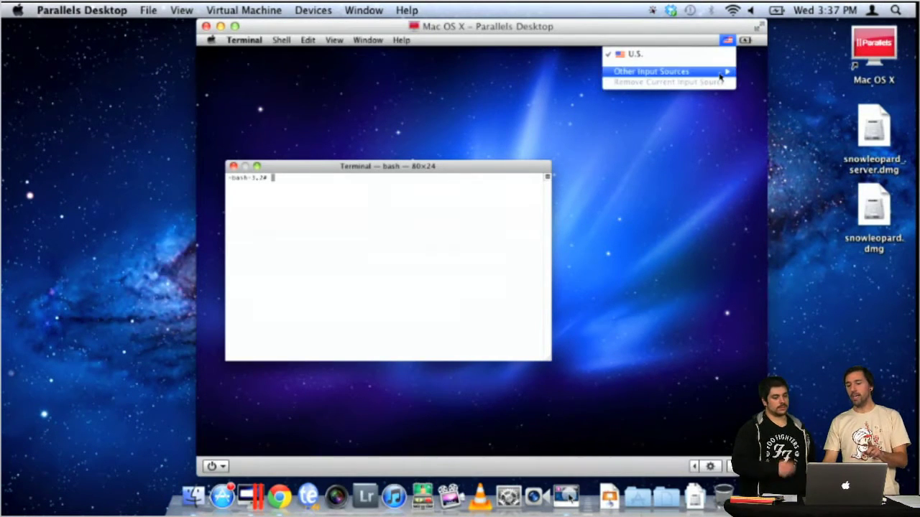
pyautogui.moveTo(720, 75)
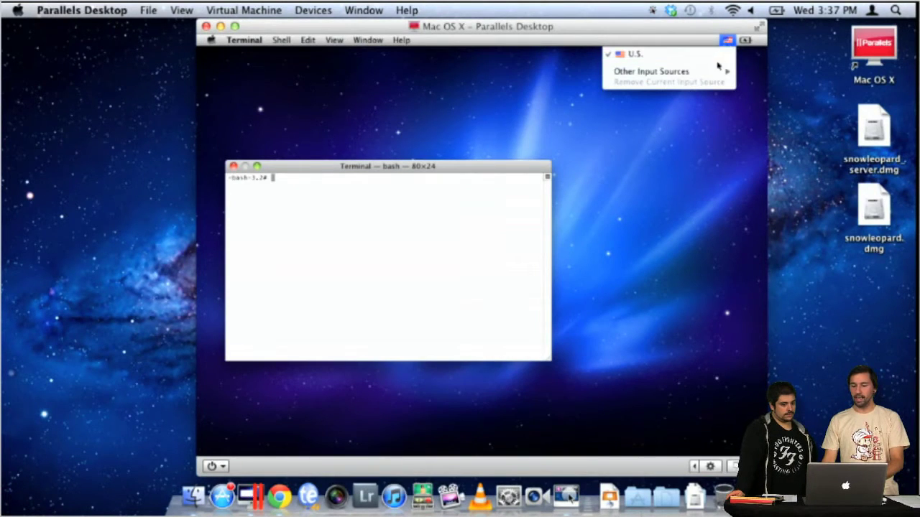
pyautogui.moveTo(489, 450)
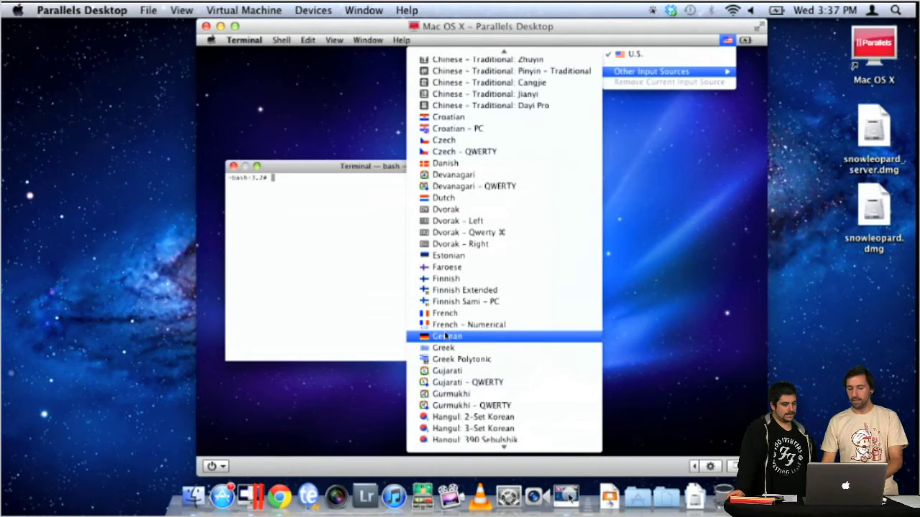
pyautogui.click(462, 337)
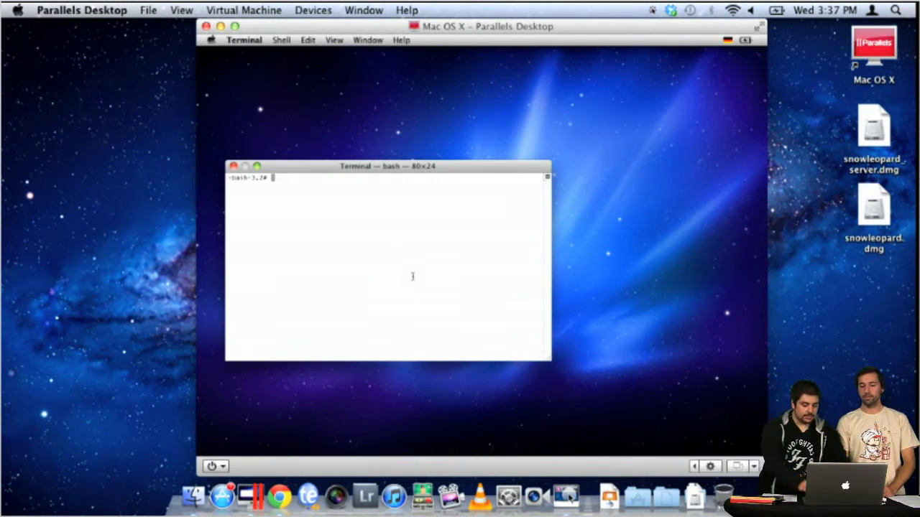
# - Enlarge the Terminal text three times with Cmd+= and move the window higher
pyautogui.press('super+plus')
pyautogui.press('super+plus')
pyautogui.press('super+plus')
pyautogui.press('super+plus')
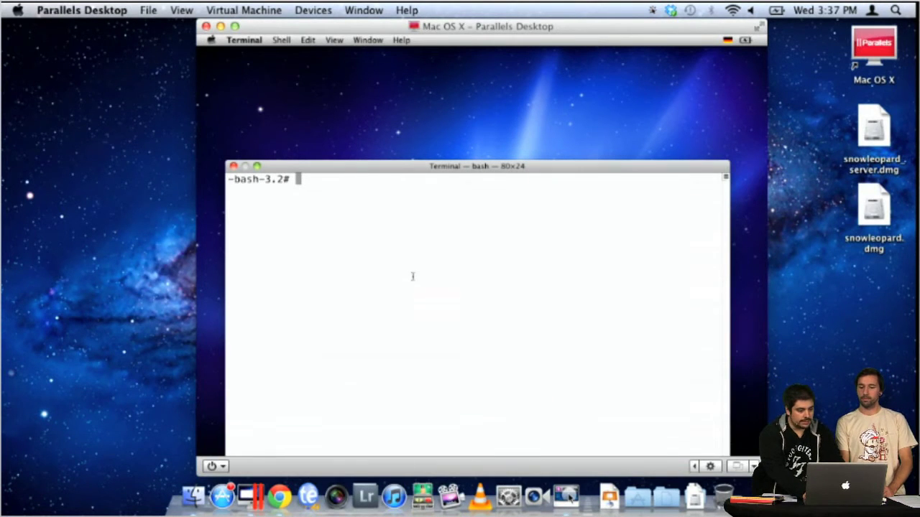
pyautogui.press('super+plus')
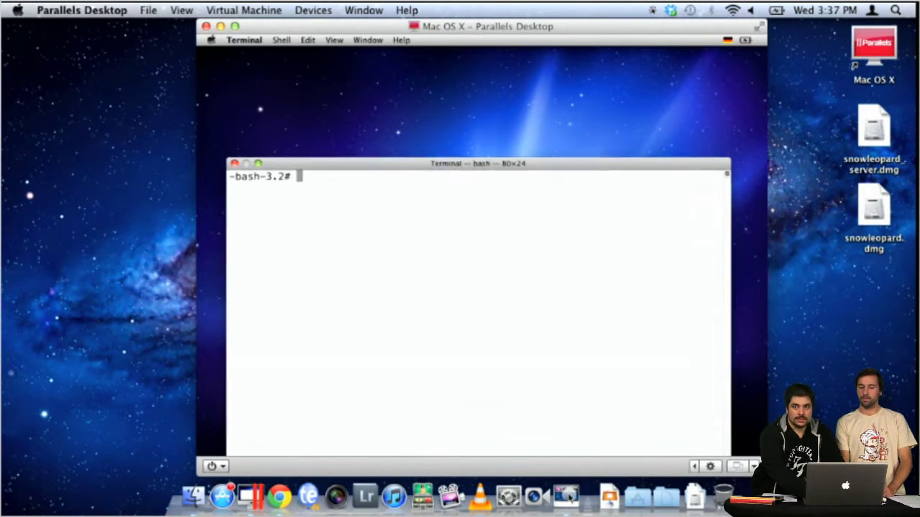
pyautogui.moveTo(346, 161); pyautogui.dragTo(322, 81)
pyautogui.press('super+plus')
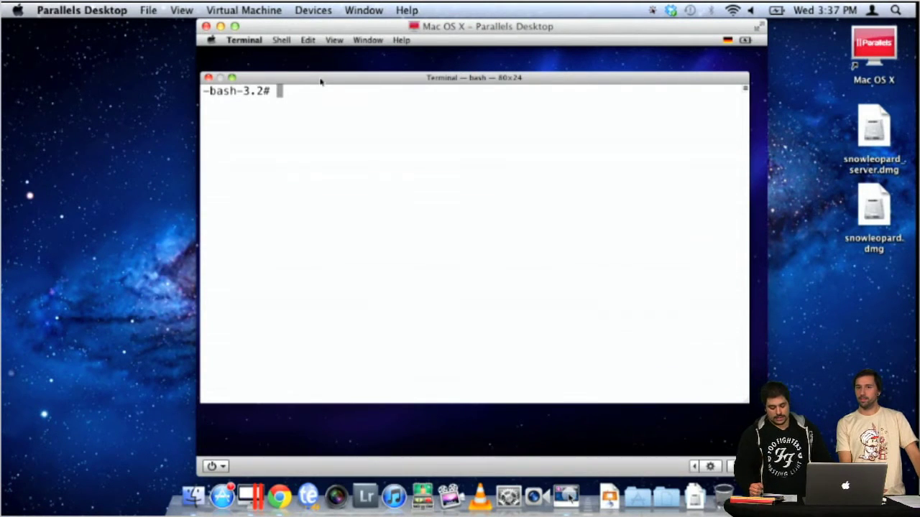
# - Begin typing cd /Volumes with Tab completion and turn on on-screen keystroke display
pyautogui.write('cd')
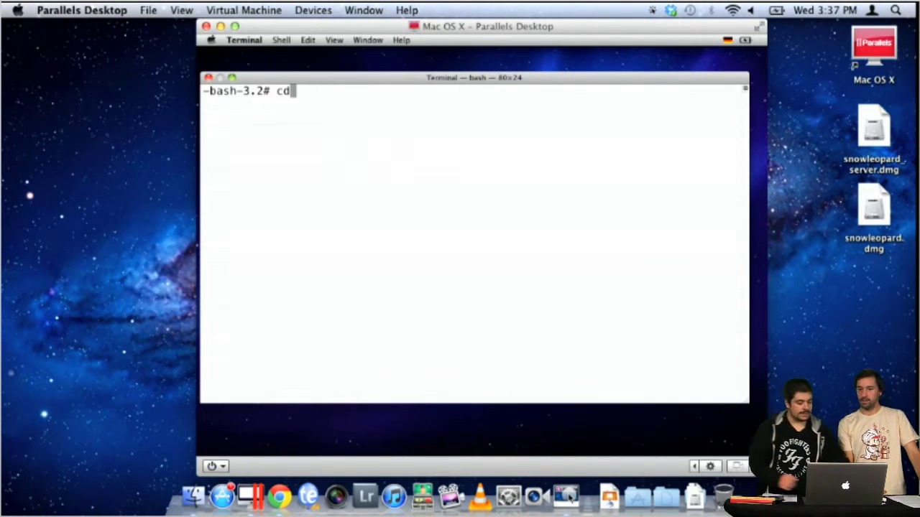
pyautogui.write(' /Vo')
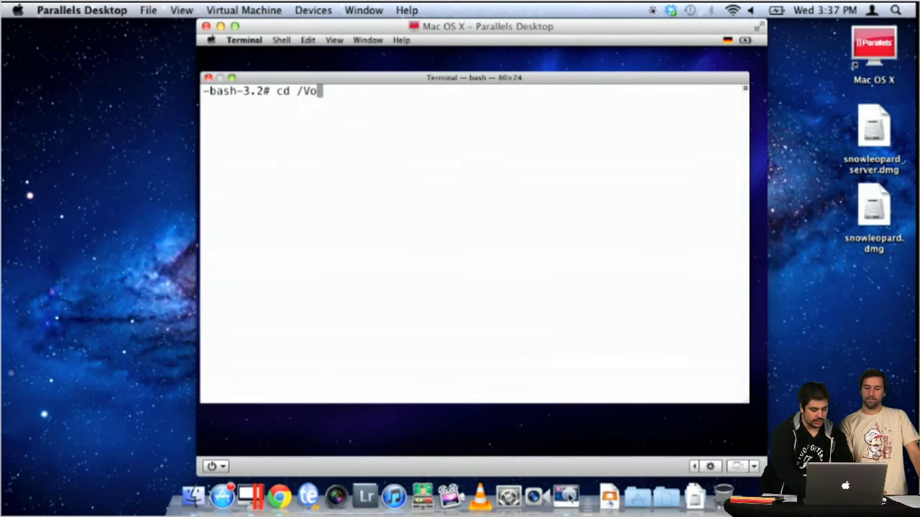
pyautogui.press('Tab')
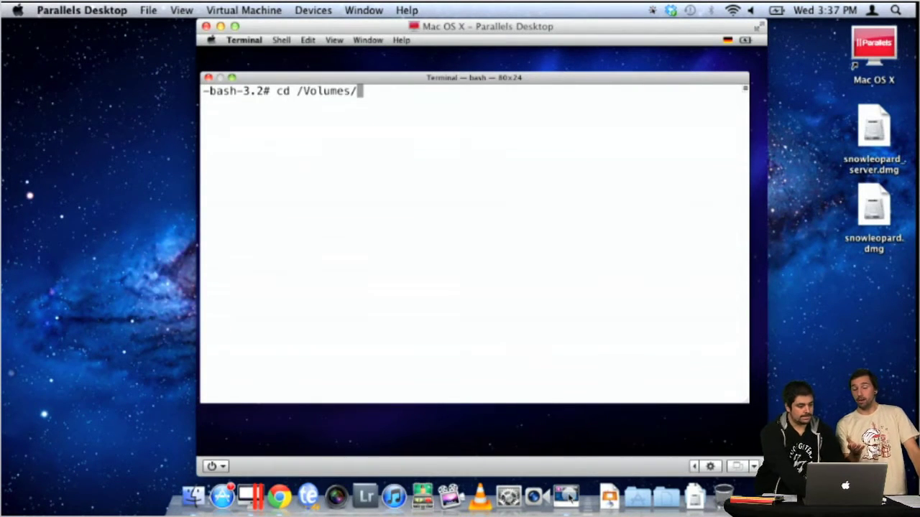
pyautogui.press('BackSpace')
pyautogui.press('BackSpace')
pyautogui.press('BackSpace')
pyautogui.press('BackSpace')
pyautogui.press('BackSpace')
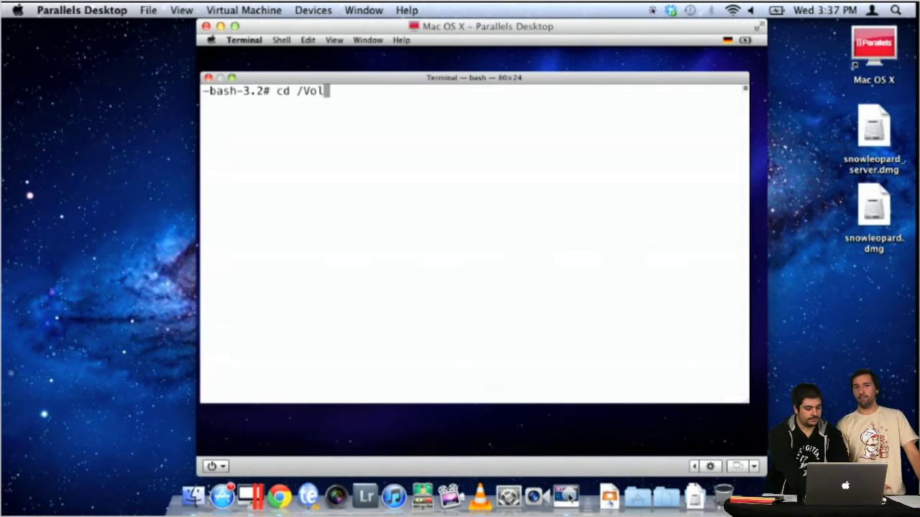
pyautogui.write('u')
pyautogui.press('BackSpace')
pyautogui.press('BackSpace')
pyautogui.press('BackSpace')
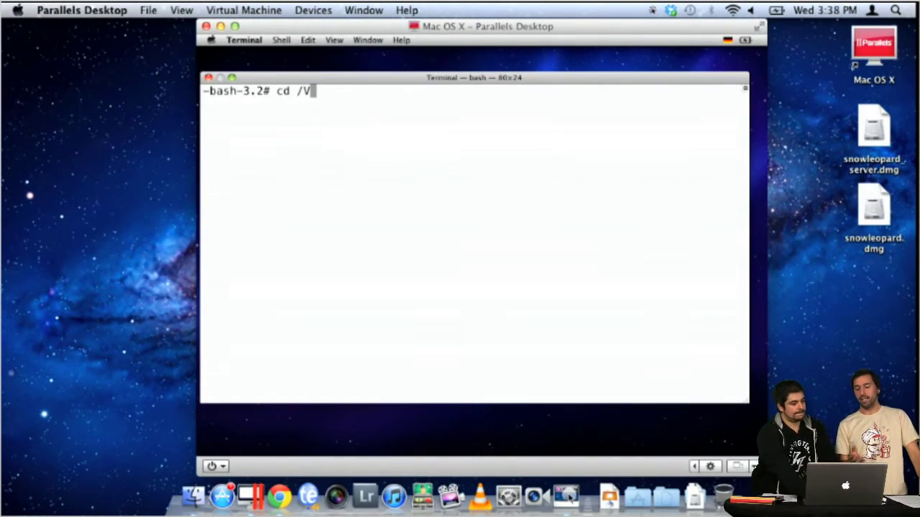
pyautogui.click(652, 10)
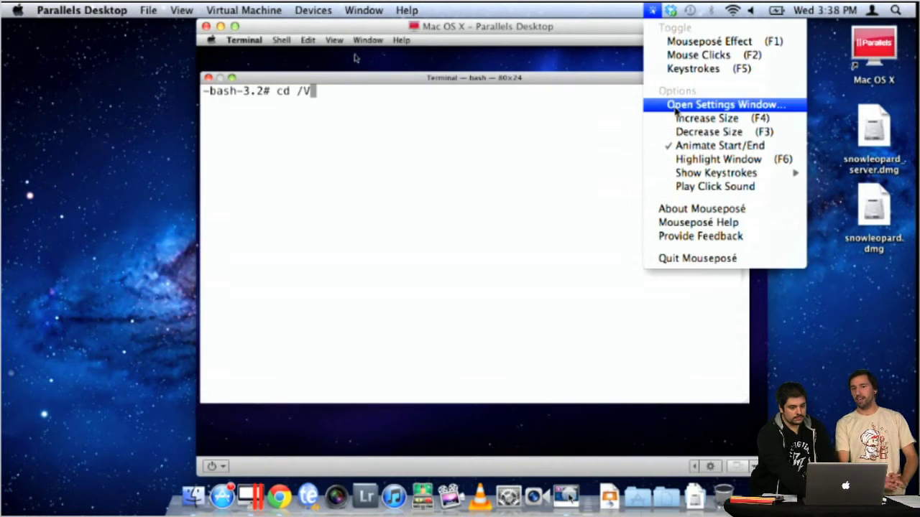
pyautogui.click(692, 69)
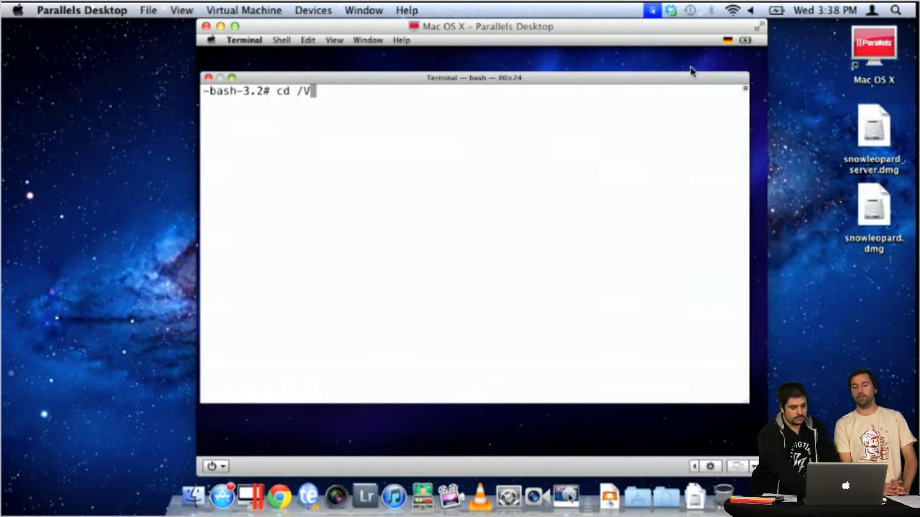
pyautogui.write('ol')
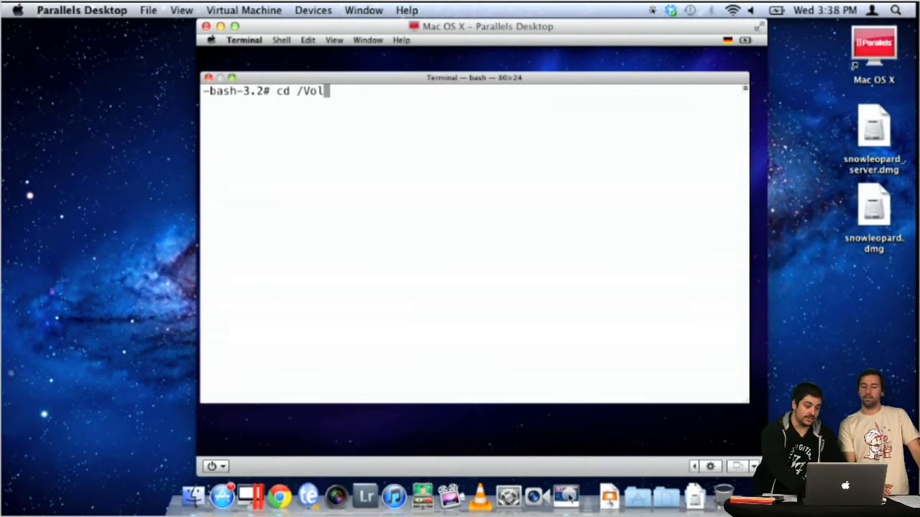
pyautogui.press('Tab')
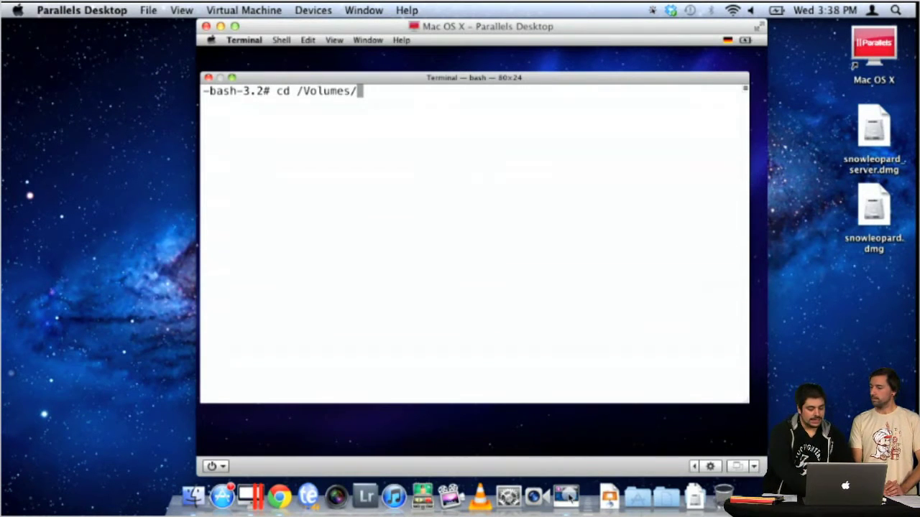
# - Complete the path to Mac OS X Install DVD/System/Installation/Packages and run the cd
pyautogui.write('Mac')
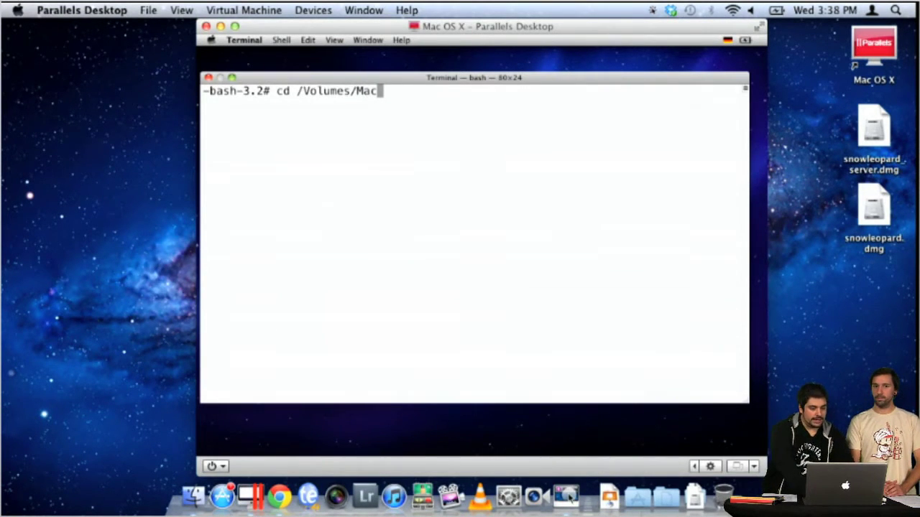
pyautogui.press('Tab')
pyautogui.press('Tab')
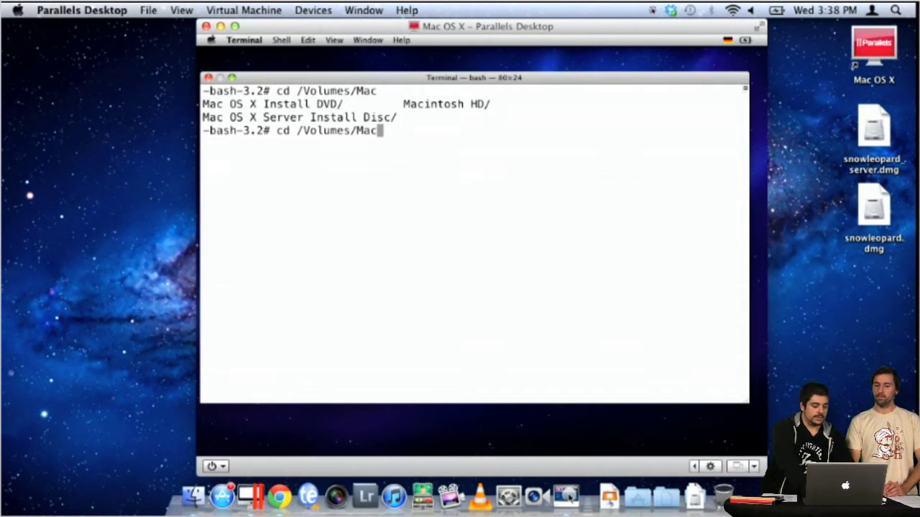
pyautogui.write('\\')
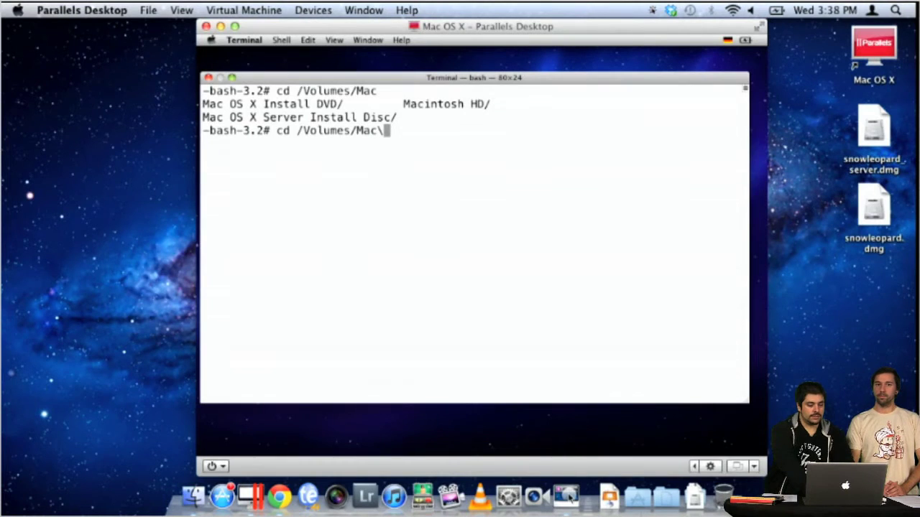
pyautogui.press('Tab')
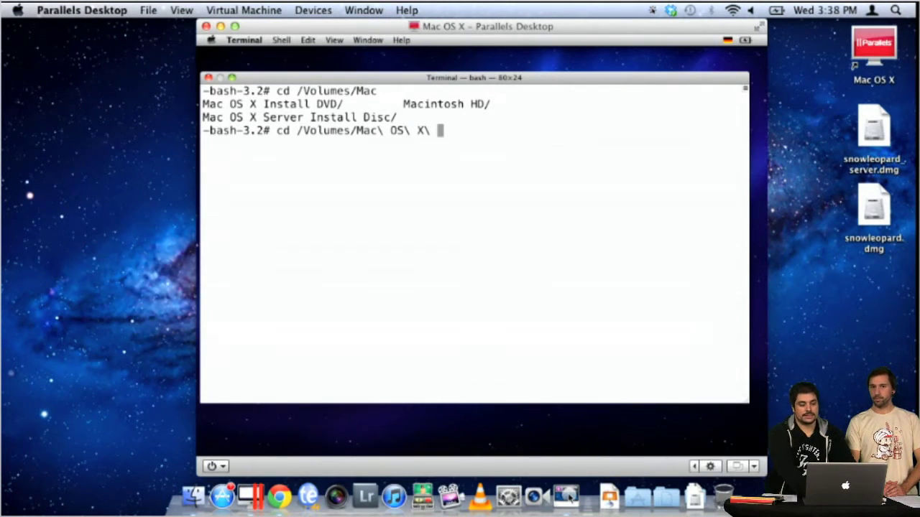
pyautogui.write('I')
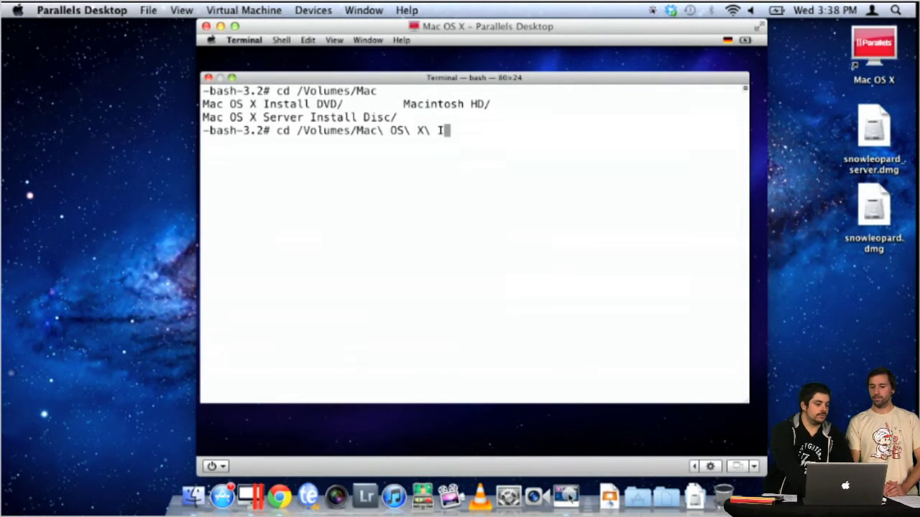
pyautogui.press('Tab')
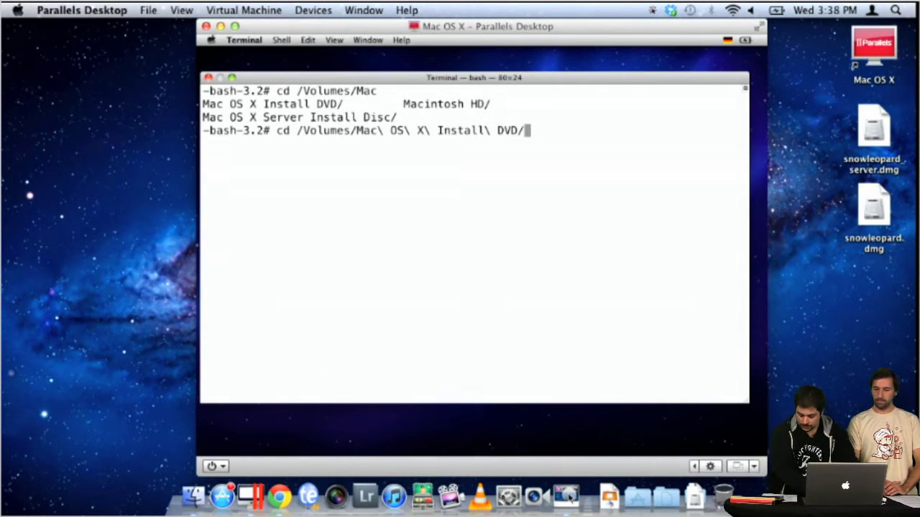
pyautogui.write('Sy')
pyautogui.press('Tab')
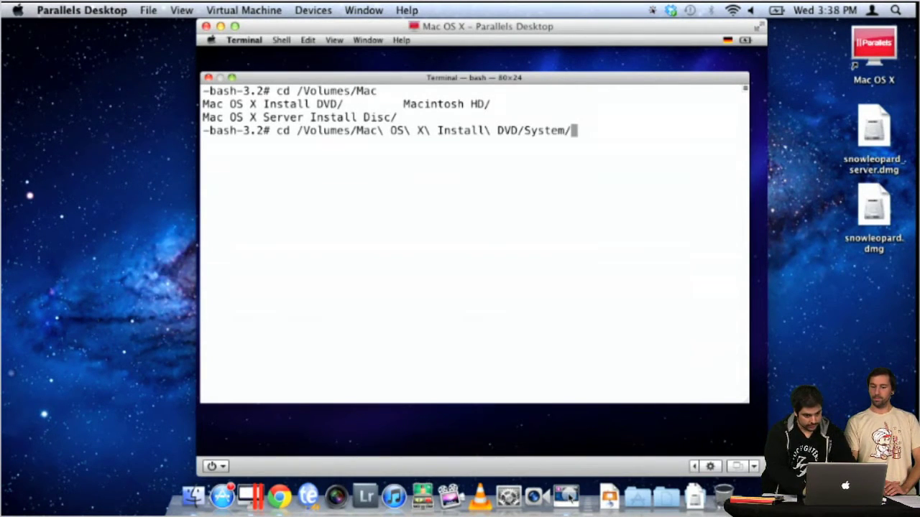
pyautogui.write('In')
pyautogui.press('Tab')
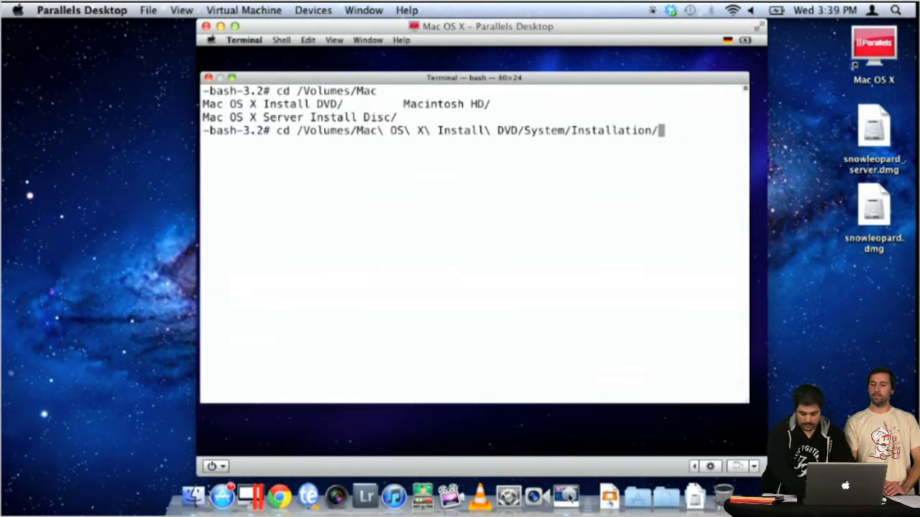
pyautogui.write('Pa')
pyautogui.press('Tab')
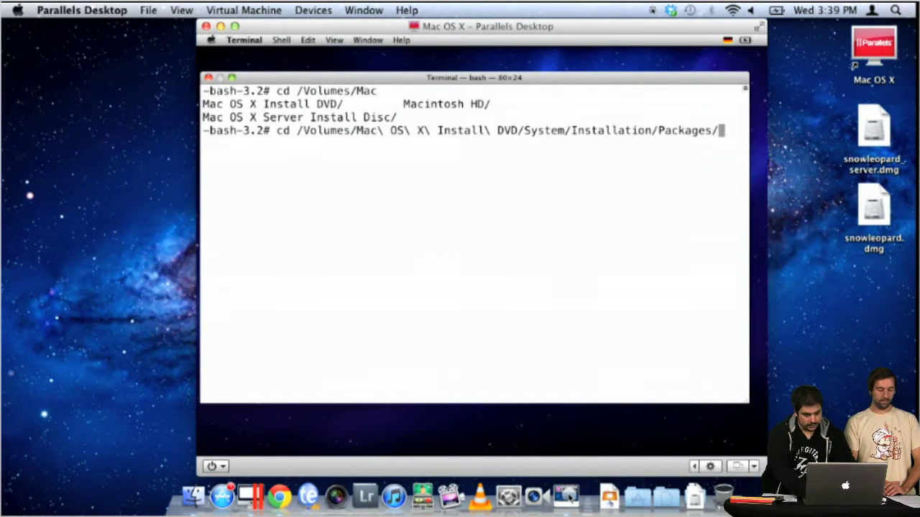
pyautogui.press('Return')
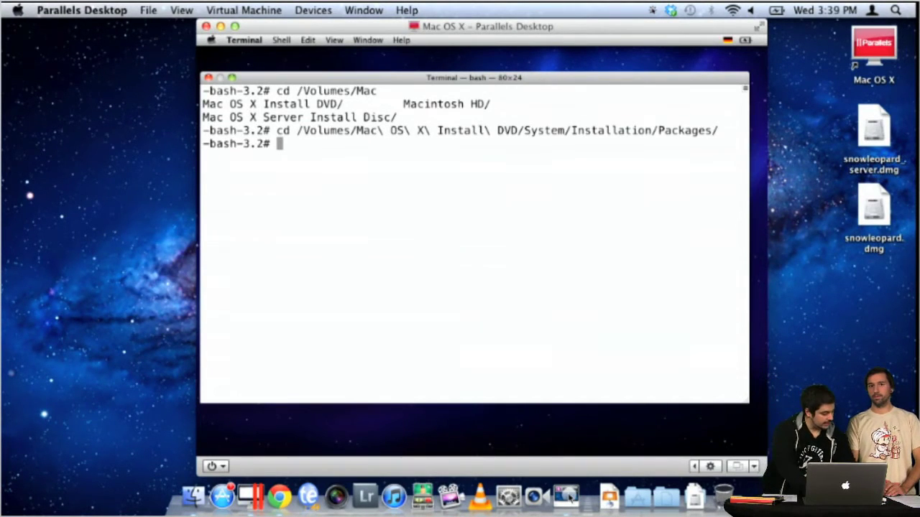
# - Run 'installer -verbose -pkg OSInstall.mpkg -tgt /Volumes/Macintosh\ HD/' to install Snow Leopard
pyautogui.write('installer')
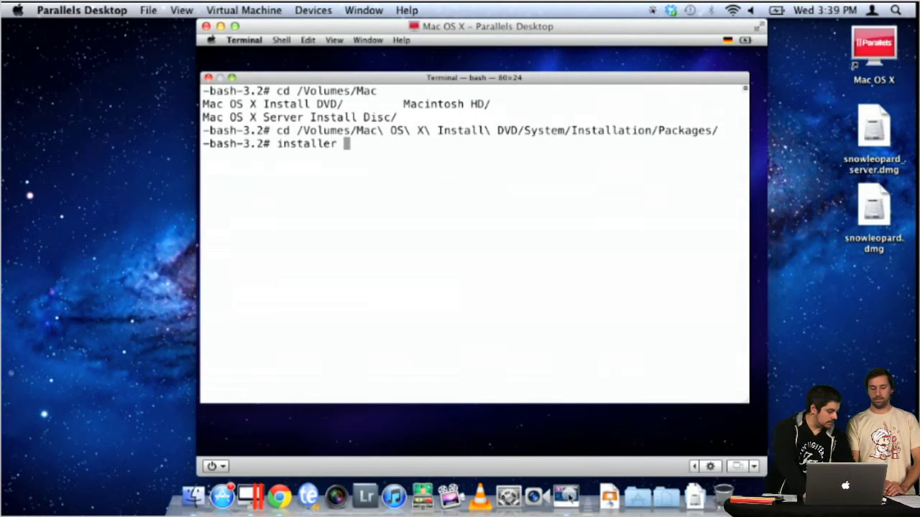
pyautogui.write('-ver')
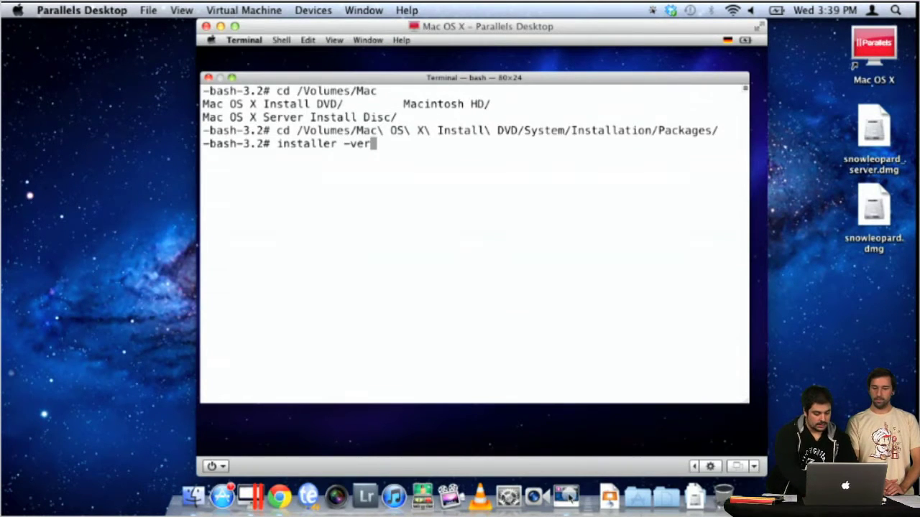
pyautogui.write('bose')
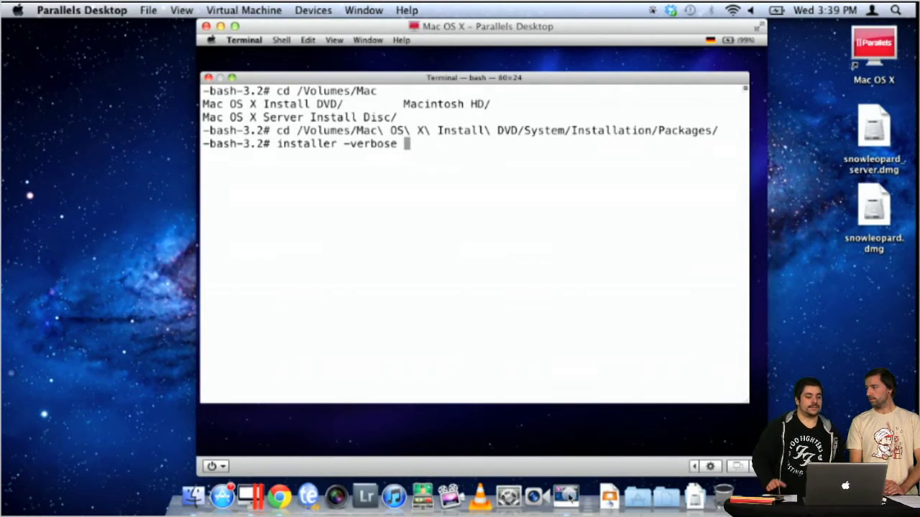
pyautogui.write('-pkg ')
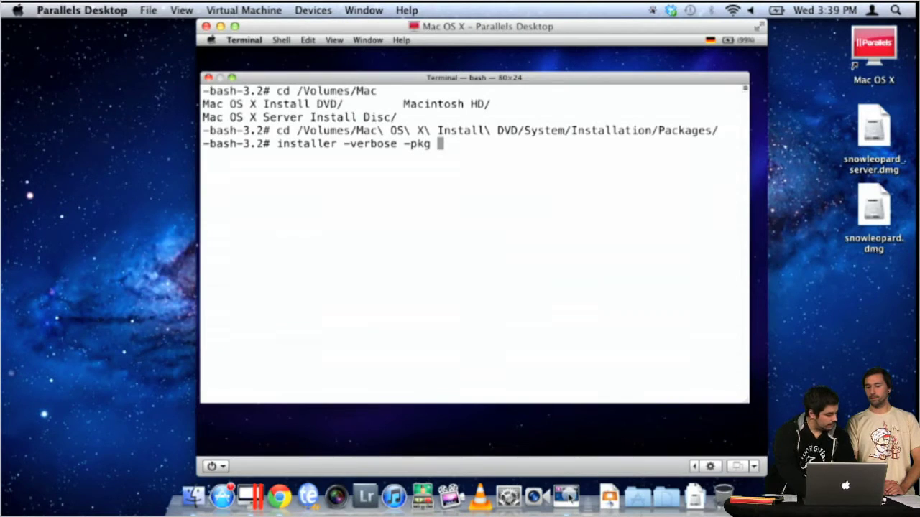
pyautogui.write('OSInstall')
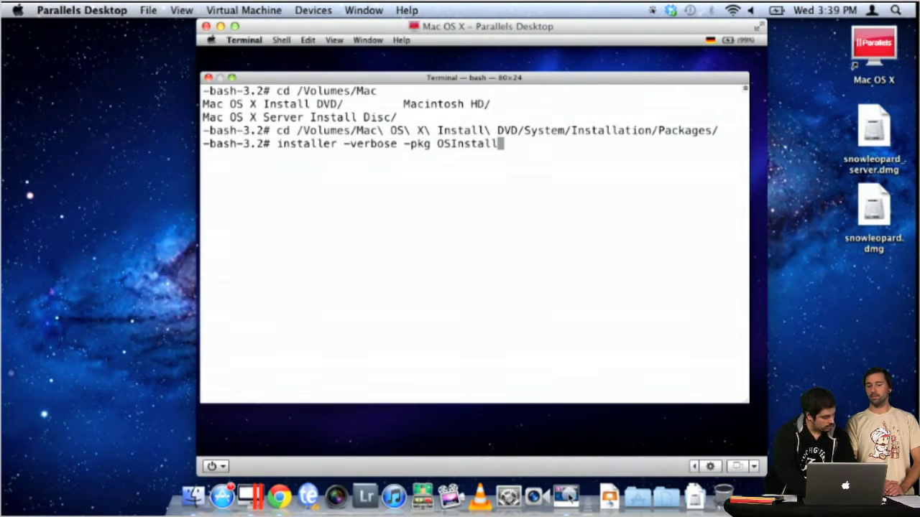
pyautogui.write('.mpkg')
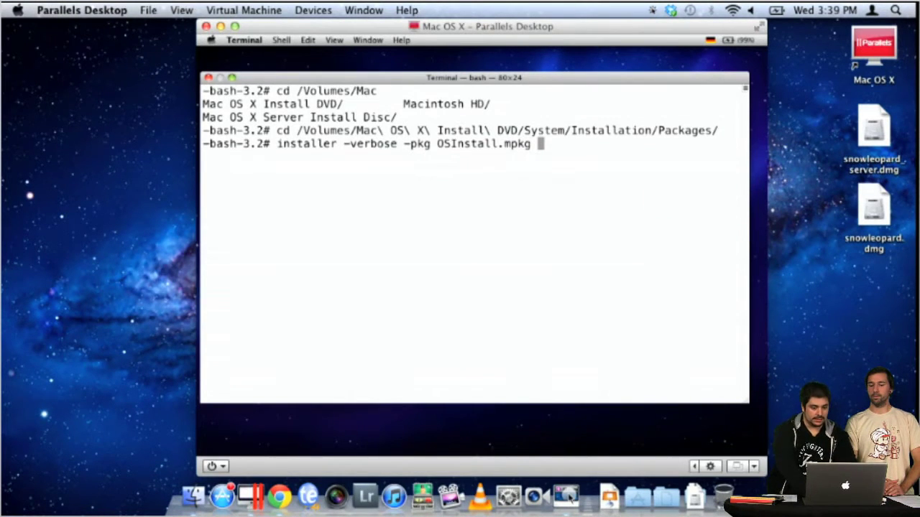
pyautogui.write('-tgt ')
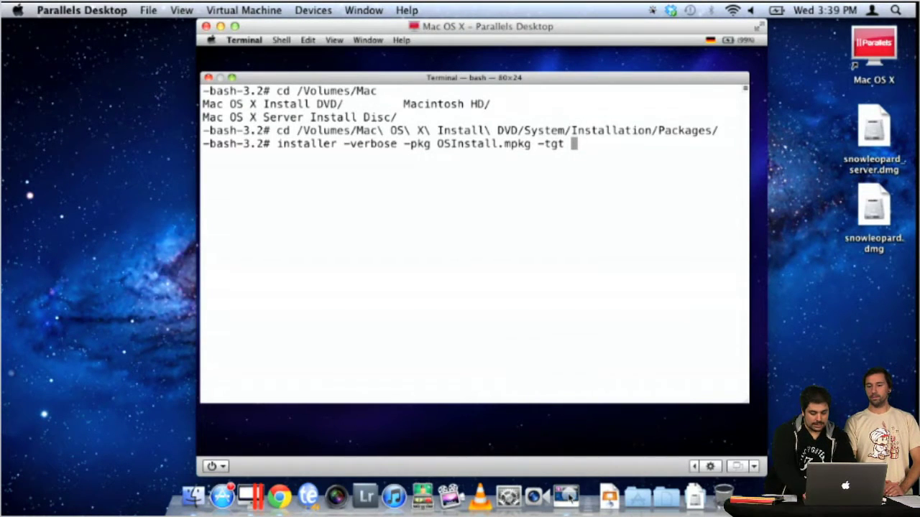
pyautogui.write('/Col')
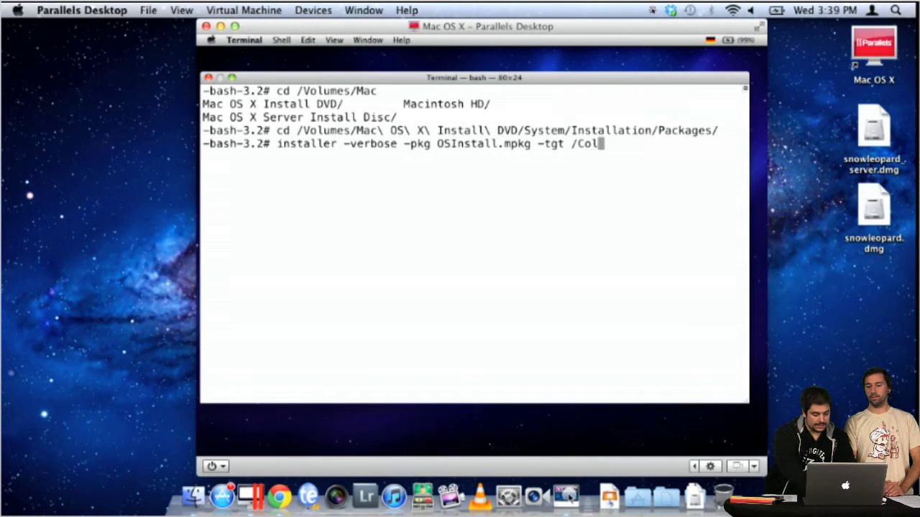
pyautogui.press('BackSpace')
pyautogui.press('BackSpace')
pyautogui.press('BackSpace')
pyautogui.write('Vol')
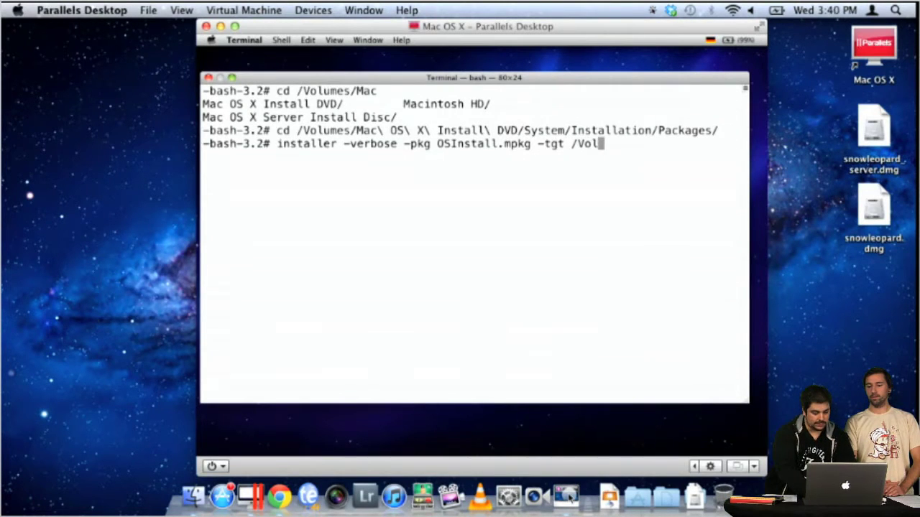
pyautogui.write('umes/Mac')
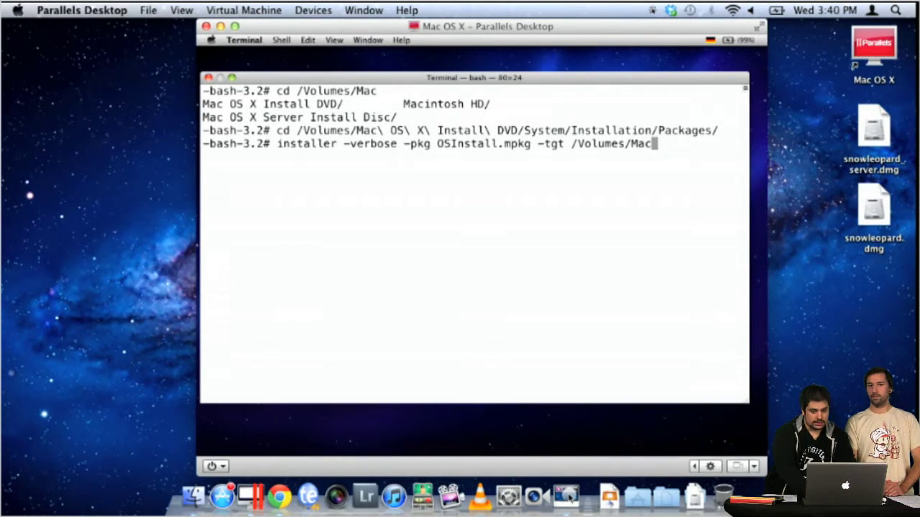
pyautogui.press('Tab')
pyautogui.press('Tab')
pyautogui.write('i')
pyautogui.press('Tab')
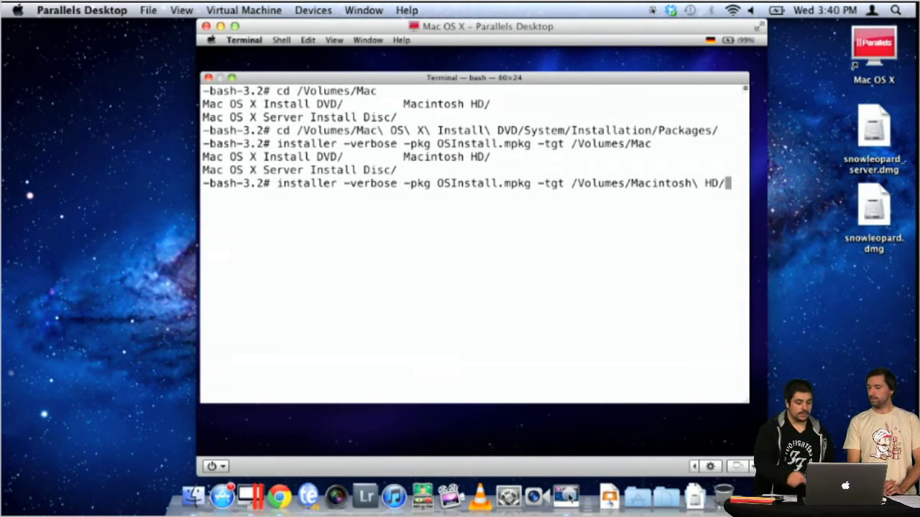
pyautogui.press('Return')
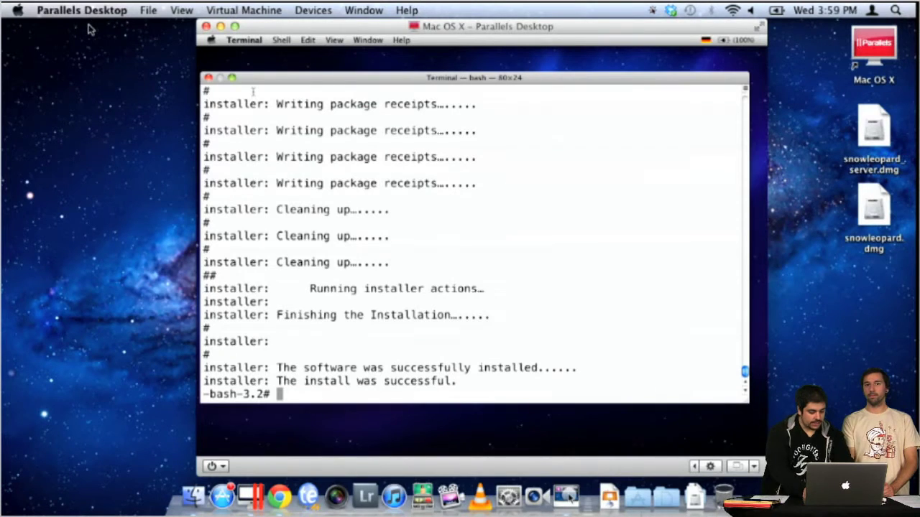
# - Run touch on /Volumes/Macintosh HD/System/Library/CoreServices/ServerVersion.plist
pyautogui.write('touch')
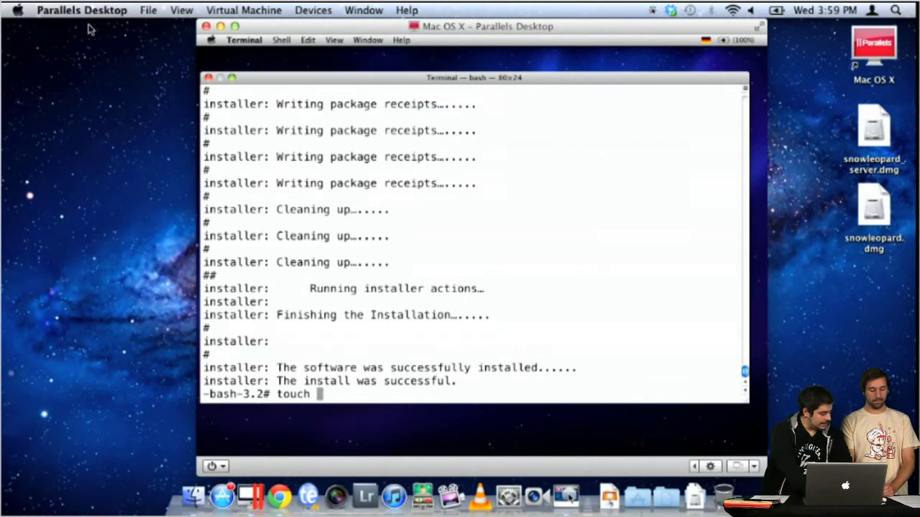
pyautogui.write('/V')
pyautogui.press('Tab')
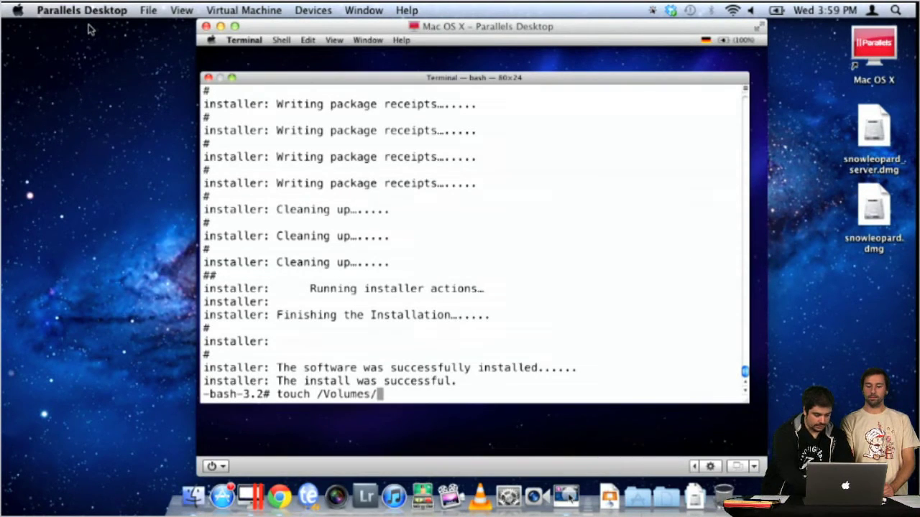
pyautogui.write('Maci')
pyautogui.press('Tab')
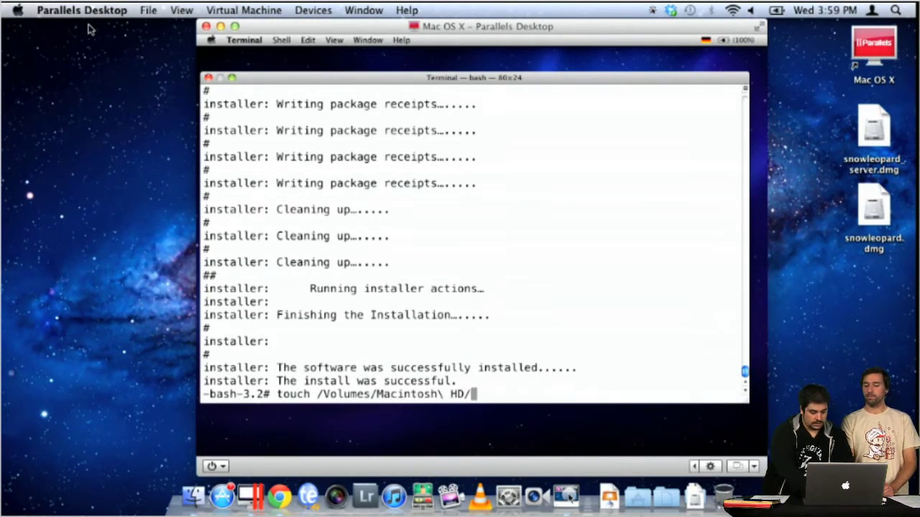
pyautogui.write('Sy')
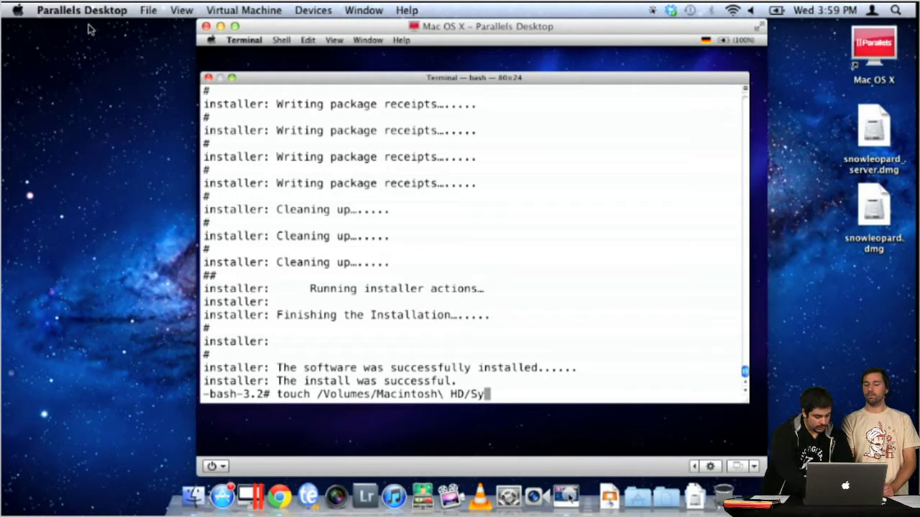
pyautogui.press('Tab')
pyautogui.write('Li')
pyautogui.press('Tab')
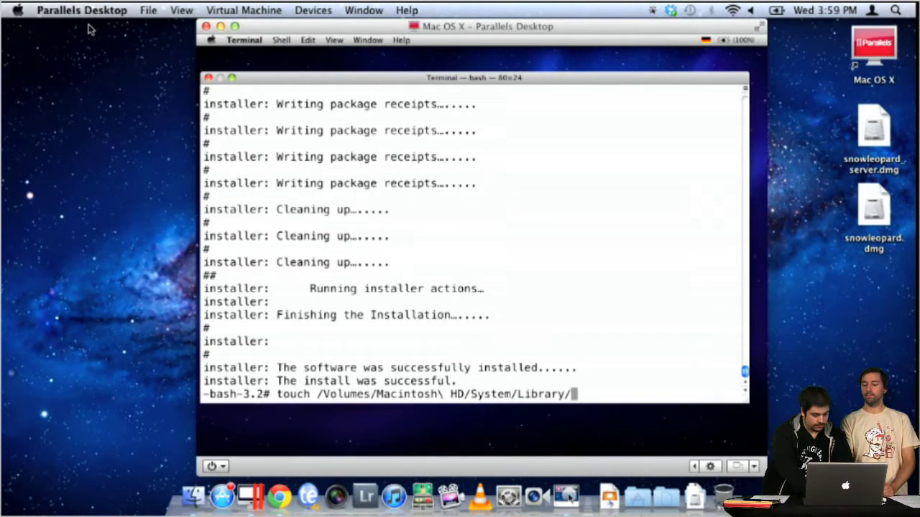
pyautogui.write('Cor')
pyautogui.press('Tab')
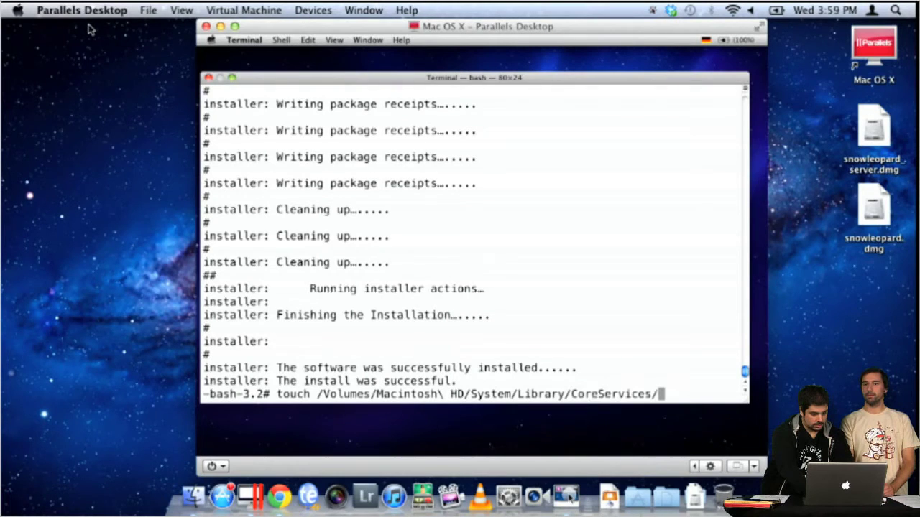
pyautogui.write('S')
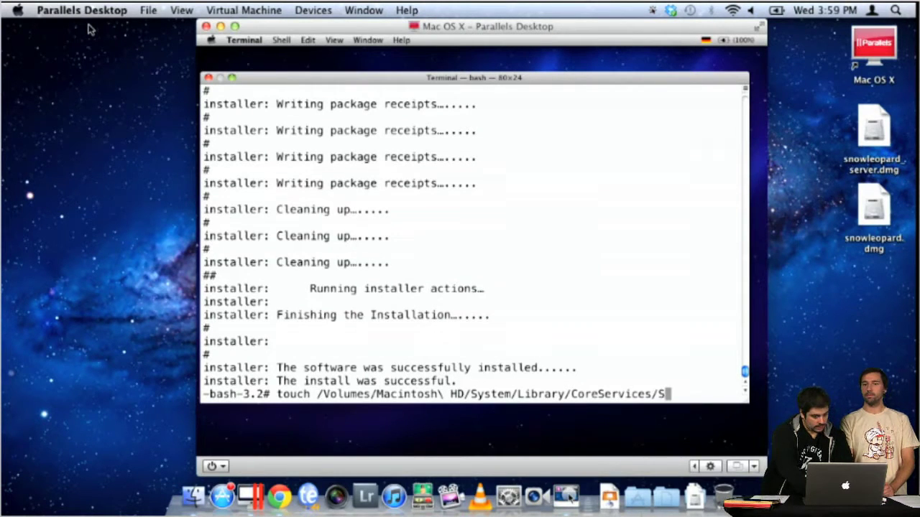
pyautogui.write('erverVersion.plist')
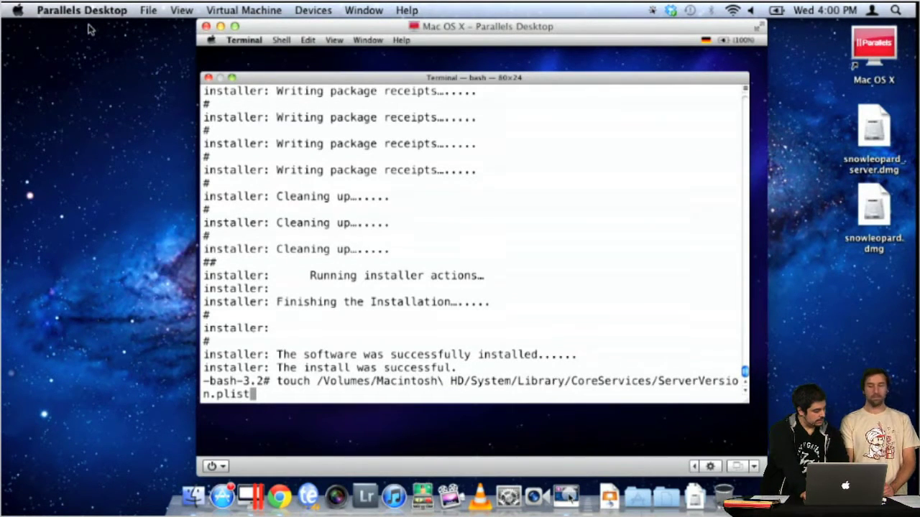
pyautogui.press('Return')
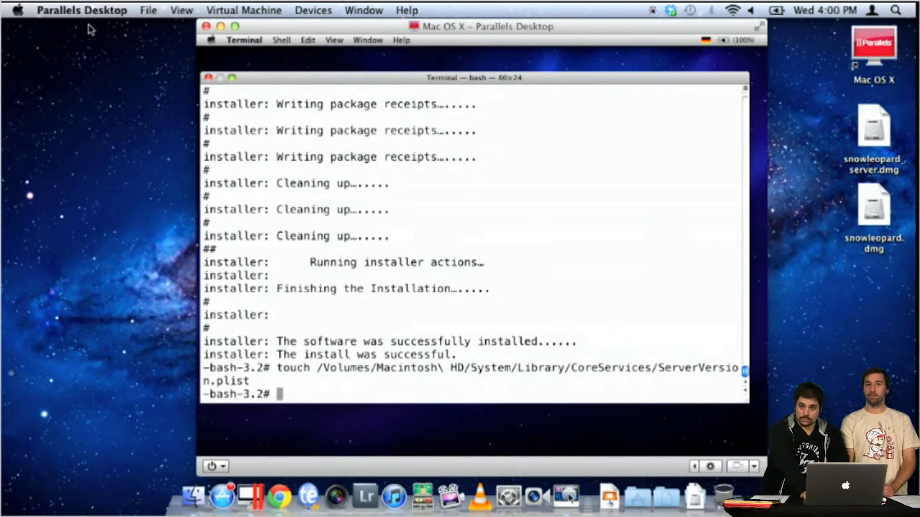
# - Run 'shutdown -h now' to power off the Mac OS X virtual machine
pyautogui.write('shu')
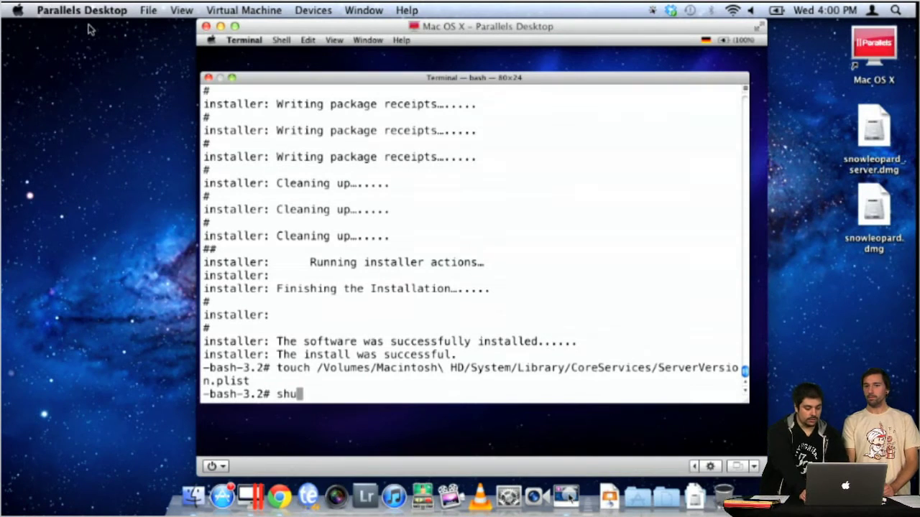
pyautogui.write('tdown ')
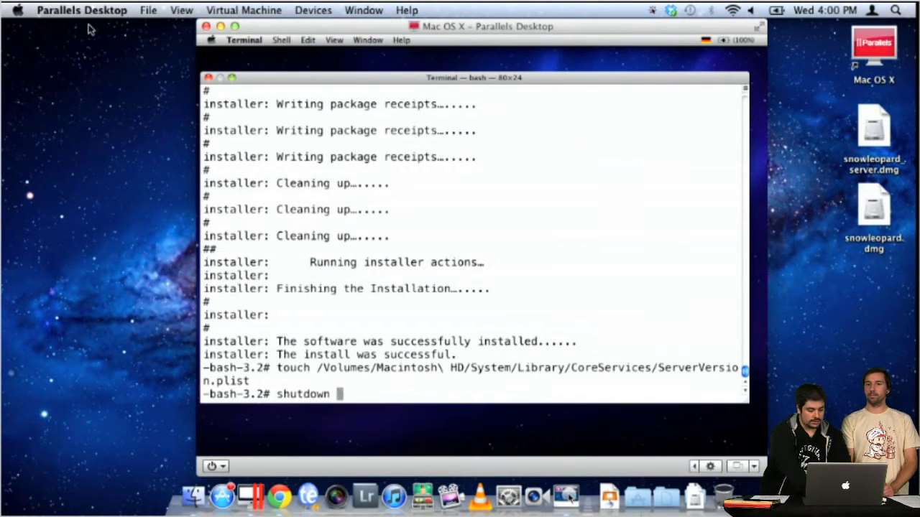
pyautogui.write('-h now')
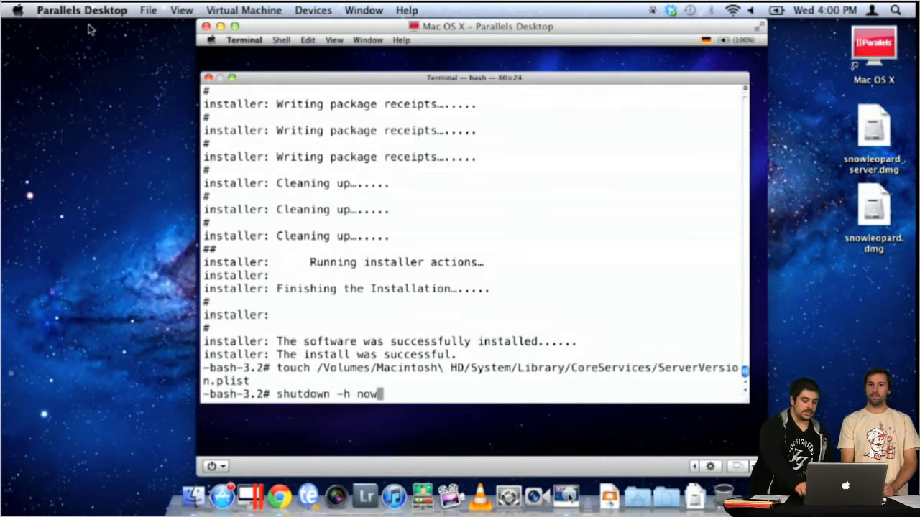
pyautogui.press('Return')
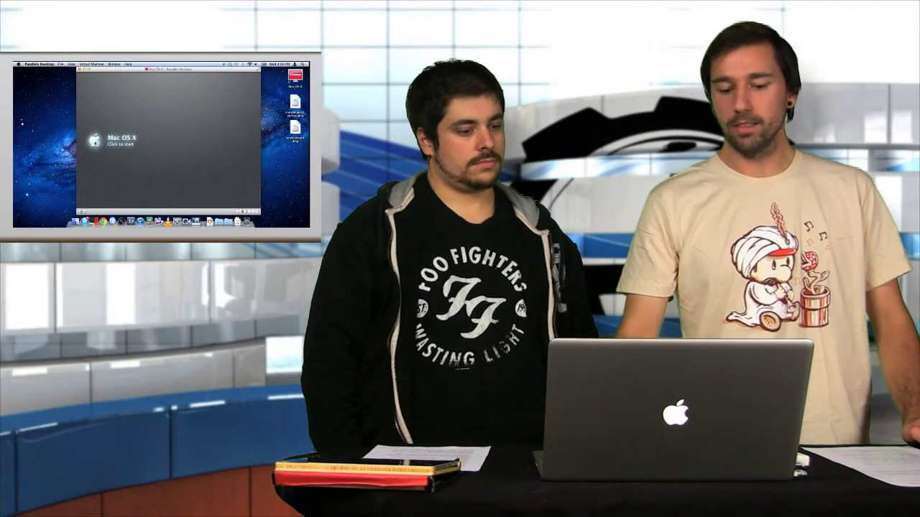
# - Start the powered-off Mac OS X virtual machine from its window
pyautogui.click(94, 140)
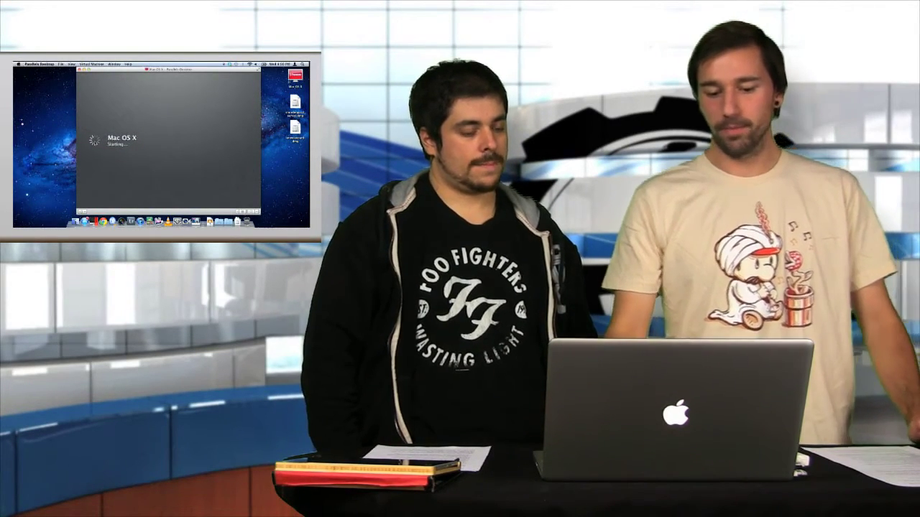
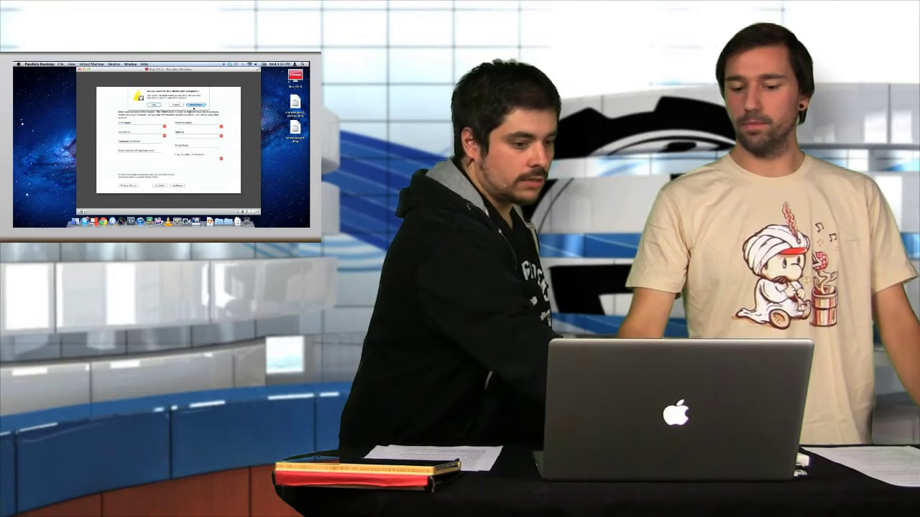
pyautogui.press('Return')
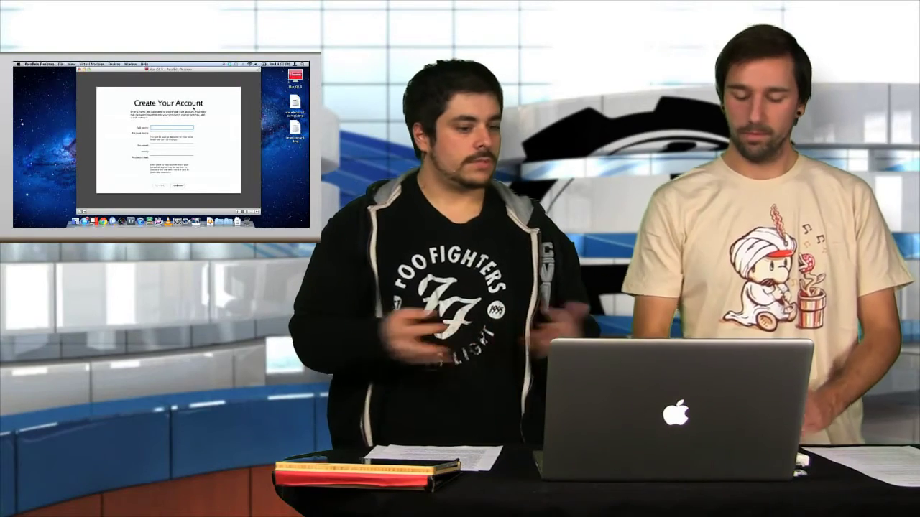
# - Skip registration and create the 'admin' account with no password, a password hint, and the warning accepted
pyautogui.write('admin')
pyautogui.press('Tab')
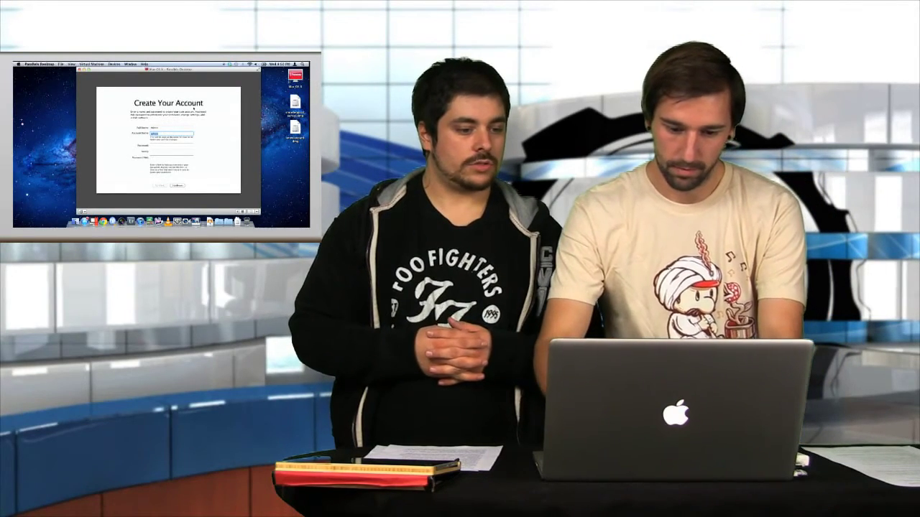
pyautogui.press('Tab')
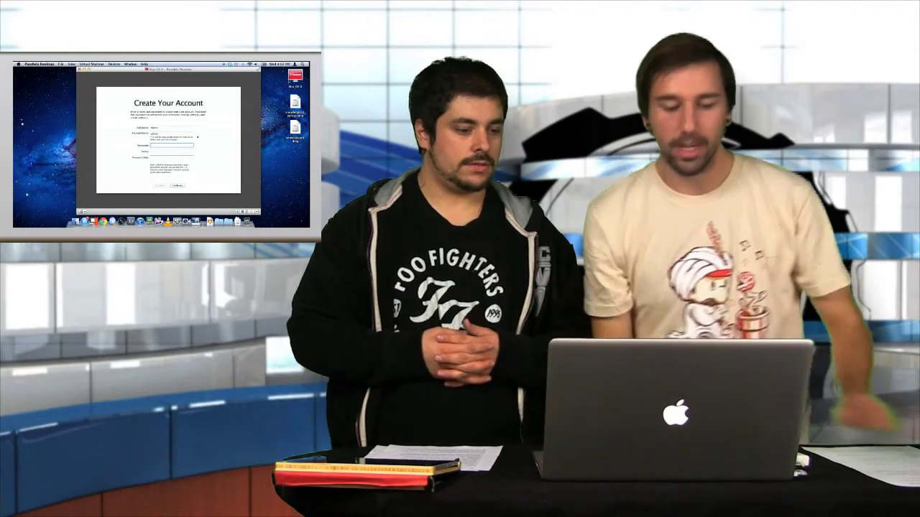
pyautogui.press('Tab')
pyautogui.press('Tab')
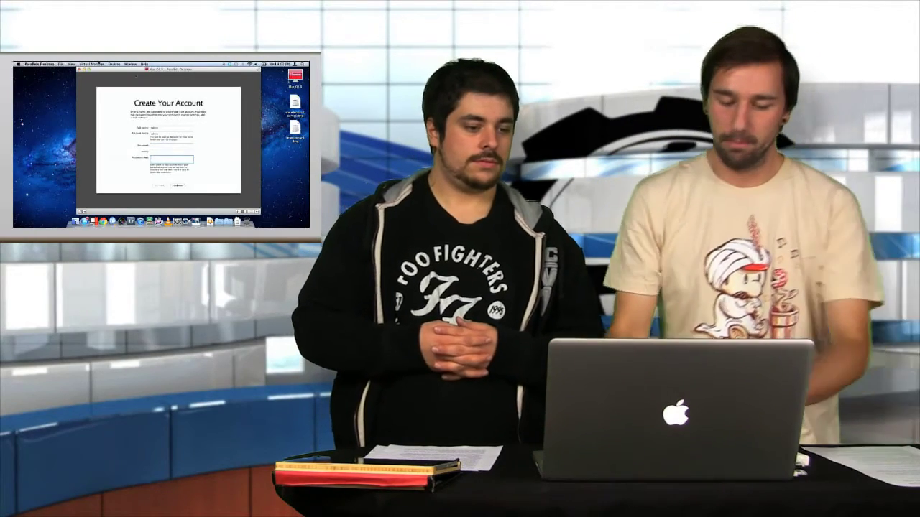
pyautogui.write('Bacon bacon')
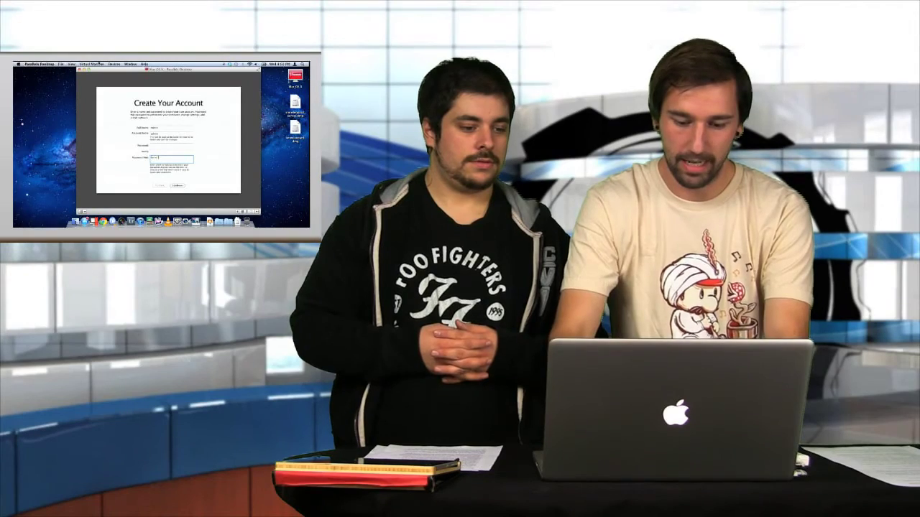
pyautogui.write(' bac')
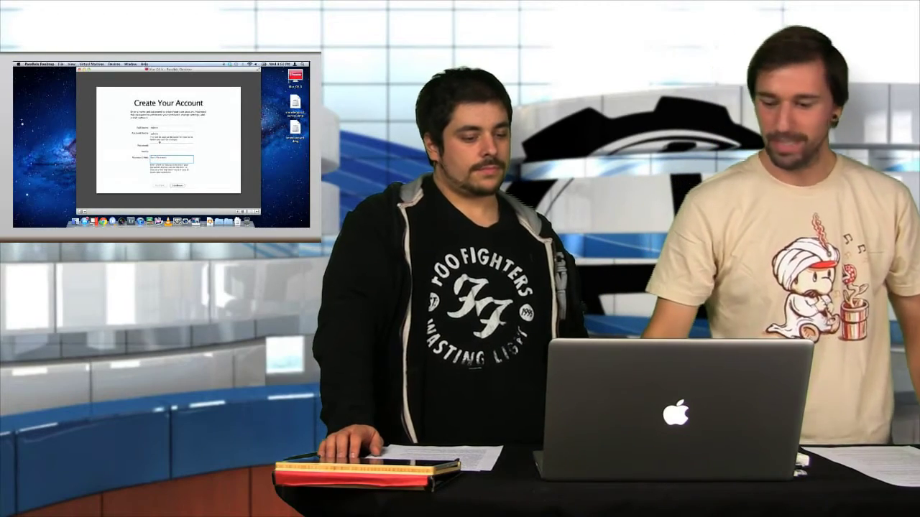
pyautogui.click(177, 185)
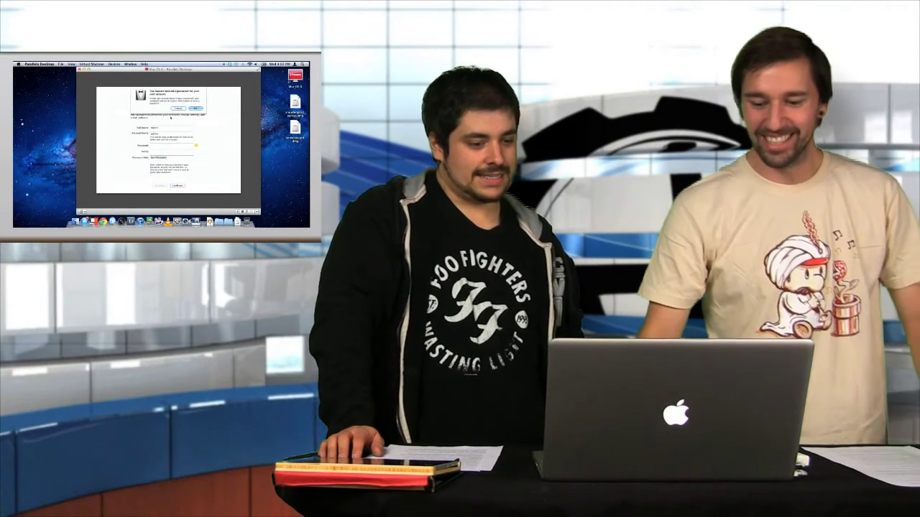
pyautogui.click(179, 107)
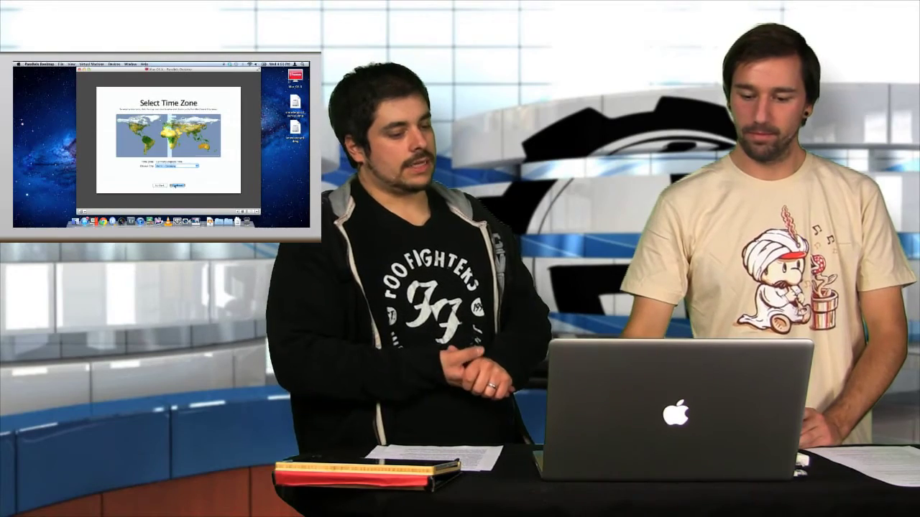
# - Accept the default time zone and click Done on the registration reminder
pyautogui.press('Return')
pyautogui.click(170, 187)
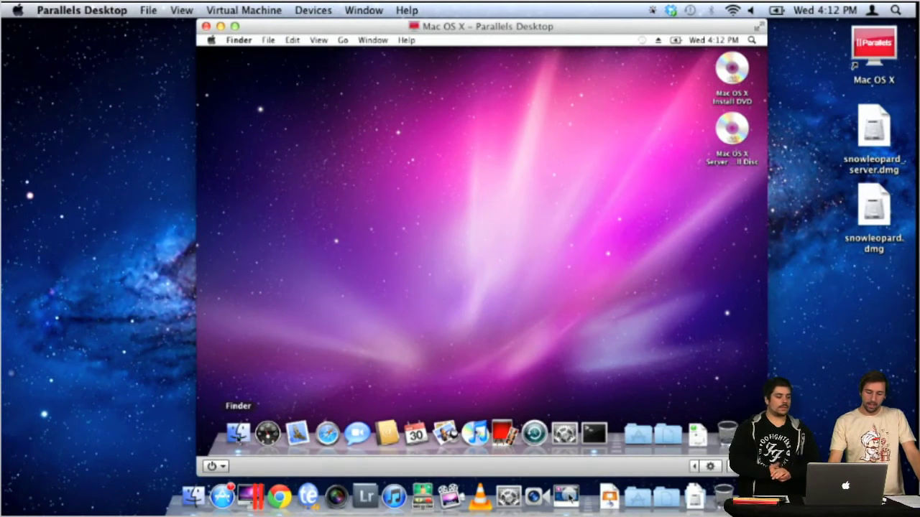
# - Browse in Finder to Macintosh HD > System > Library > CoreServices
pyautogui.click(238, 435)
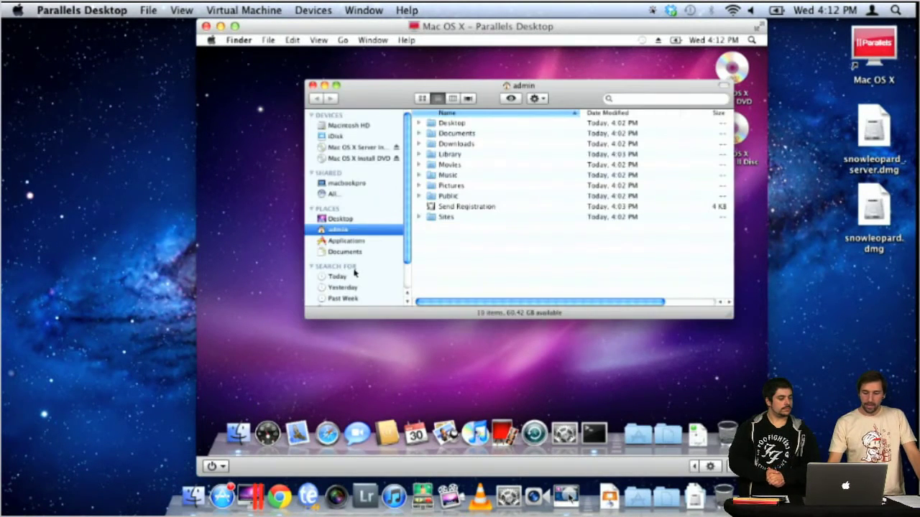
pyautogui.click(348, 126)
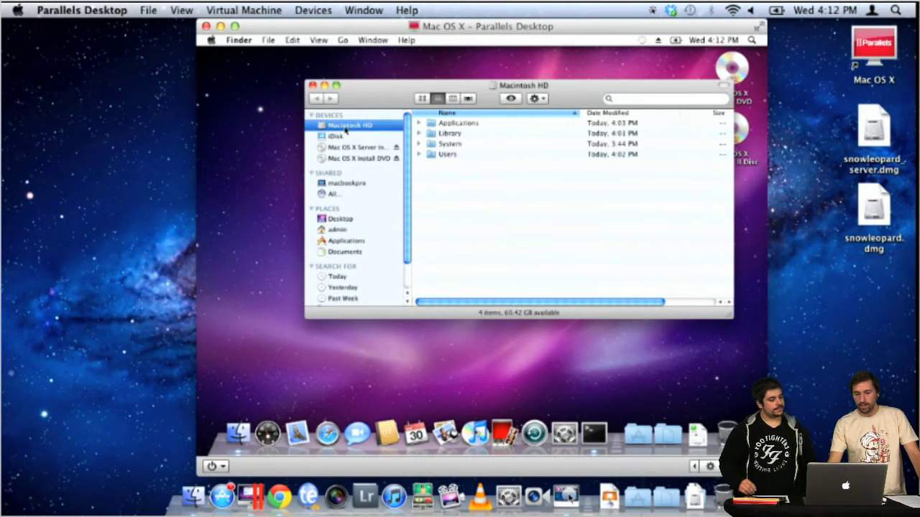
pyautogui.doubleClick(447, 146)
pyautogui.doubleClick(448, 124)
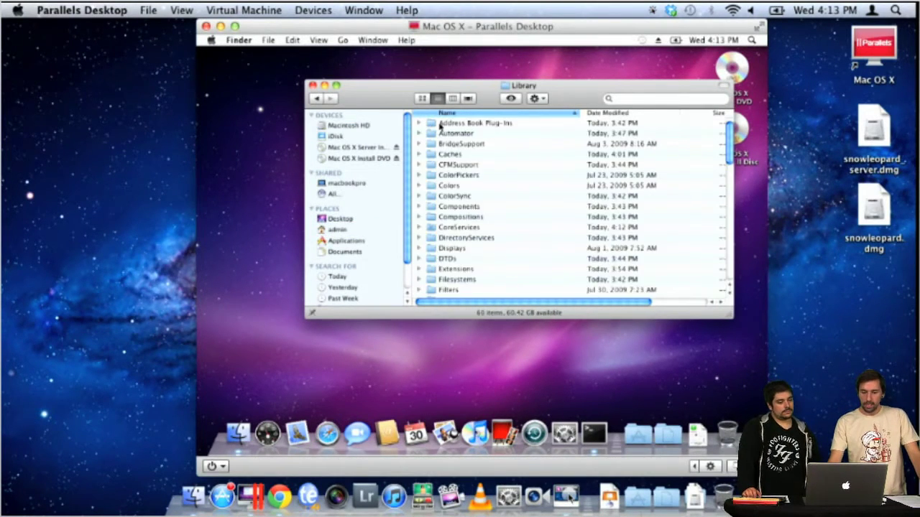
pyautogui.doubleClick(447, 228)
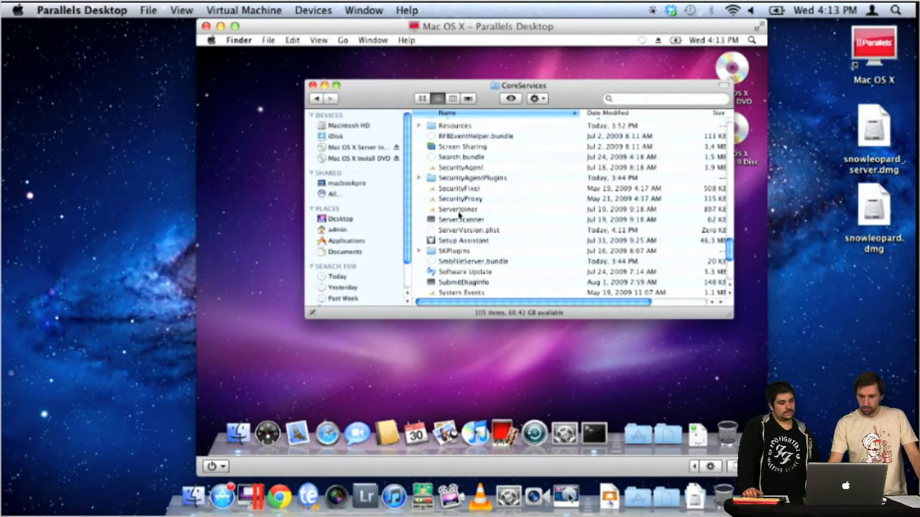
# - Trash ServerVersion.plist with admin authentication, empty the Trash, and close the CoreServices window
pyautogui.click(459, 230)
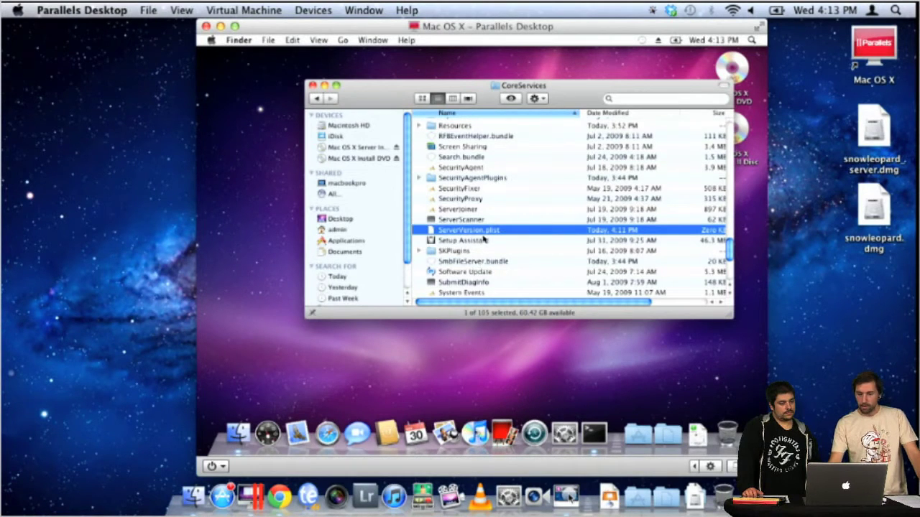
pyautogui.moveTo(486, 231); pyautogui.dragTo(728, 431)
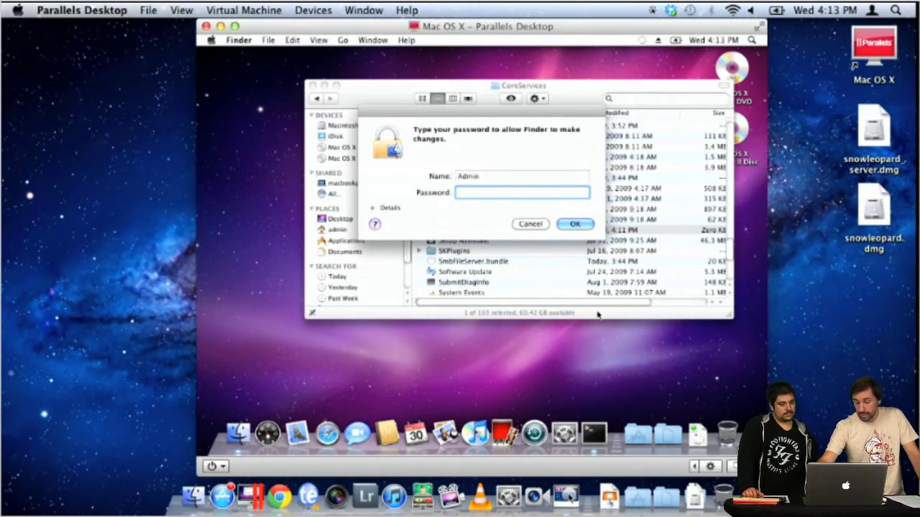
pyautogui.press('Return')
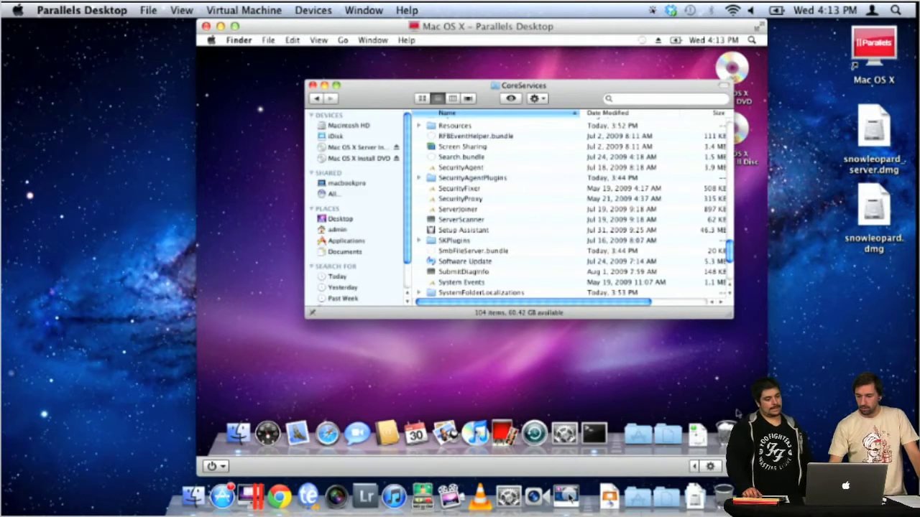
pyautogui.rightClick(726, 431)
pyautogui.click(702, 400)
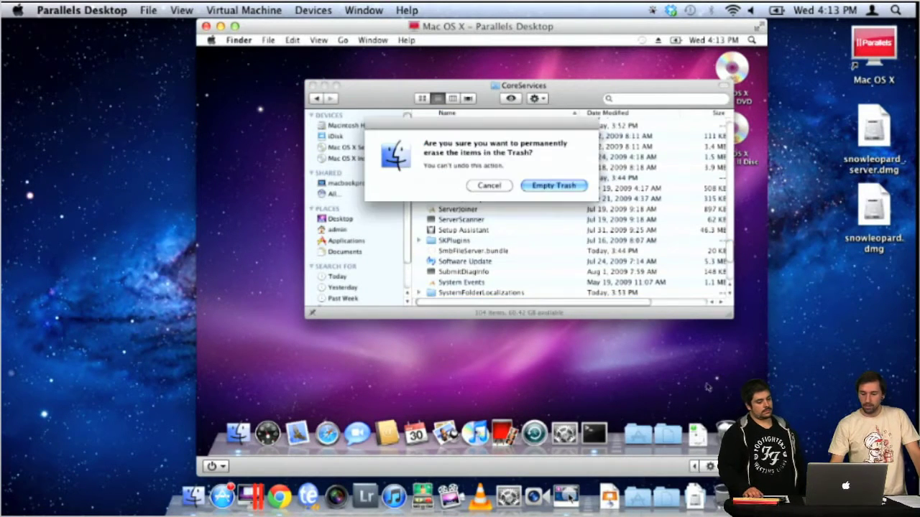
pyautogui.click(557, 186)
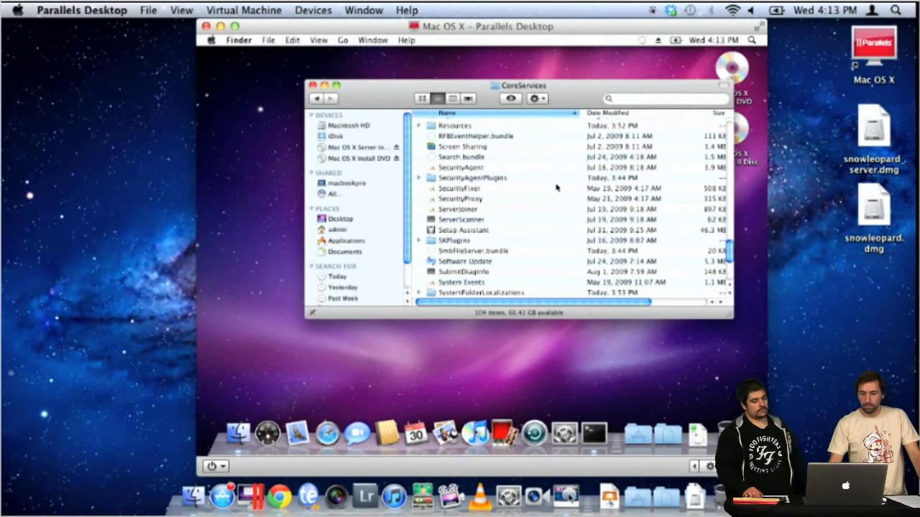
pyautogui.click(314, 86)
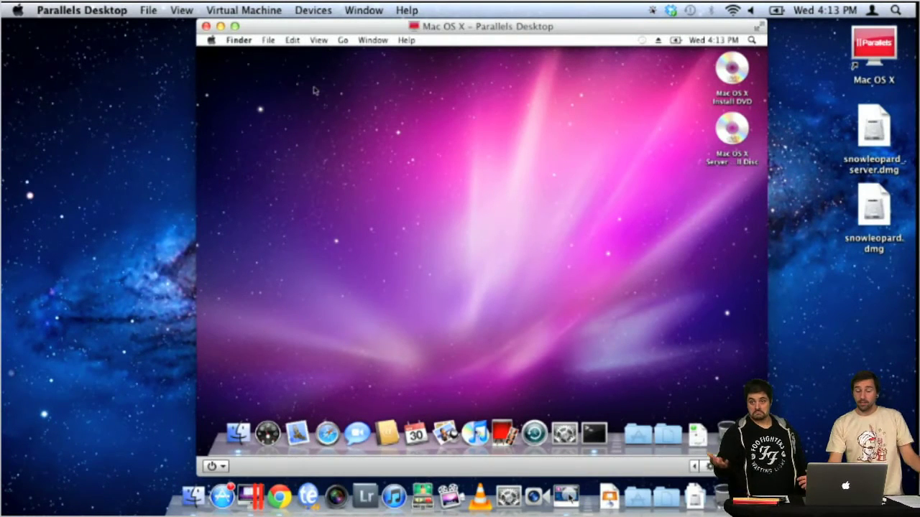
# - Install all five Software Update items, including Mac OS X 10.6.8 Update Combined, accepting the license
pyautogui.click(210, 41)
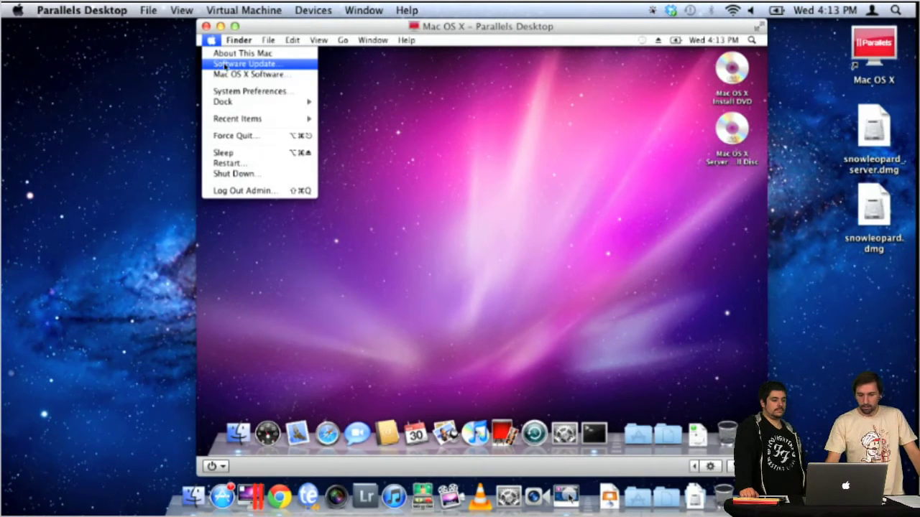
pyautogui.click(287, 66)
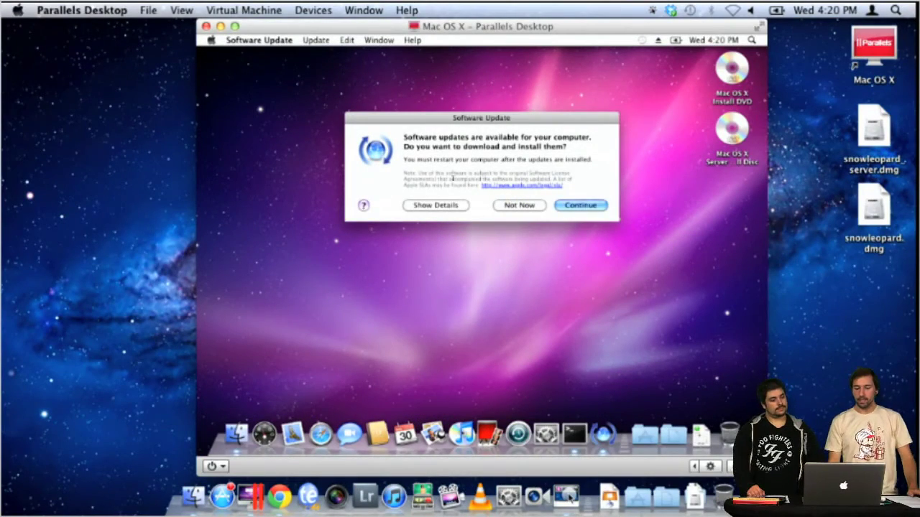
pyautogui.click(434, 206)
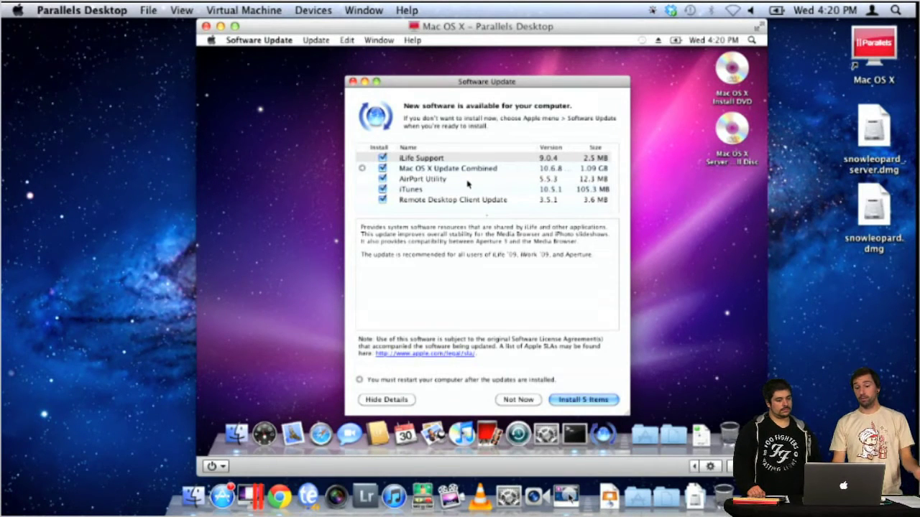
pyautogui.click(473, 172)
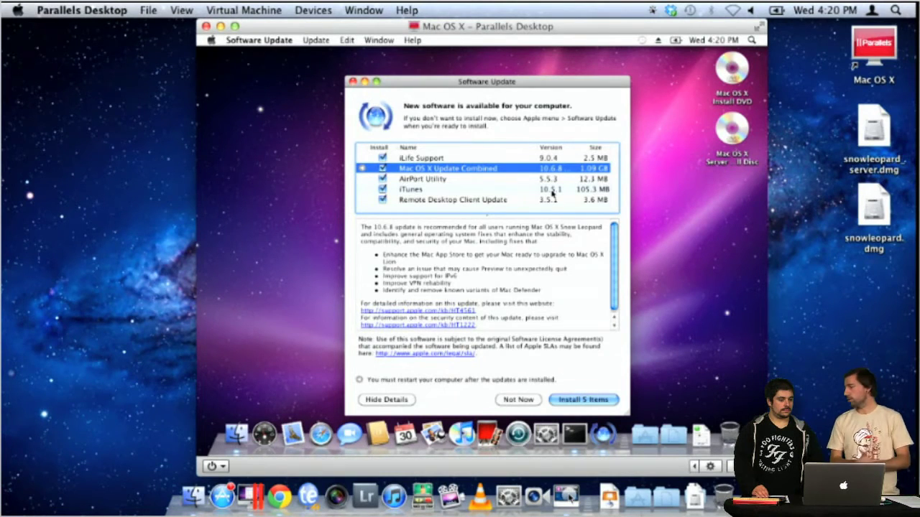
pyautogui.click(592, 400)
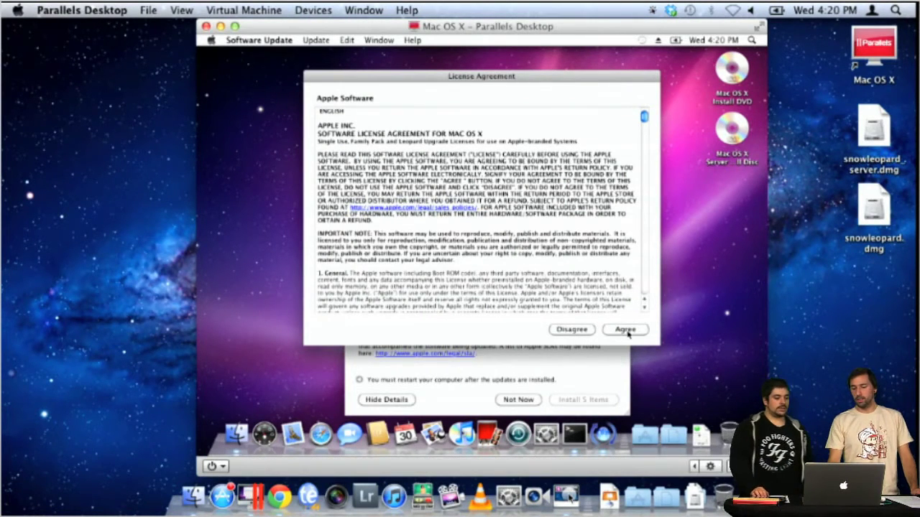
pyautogui.click(624, 330)
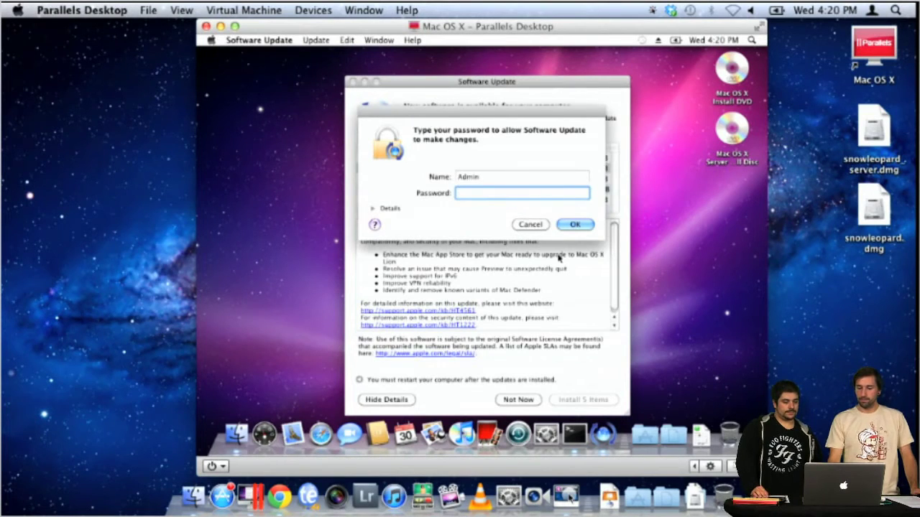
pyautogui.press('Return')
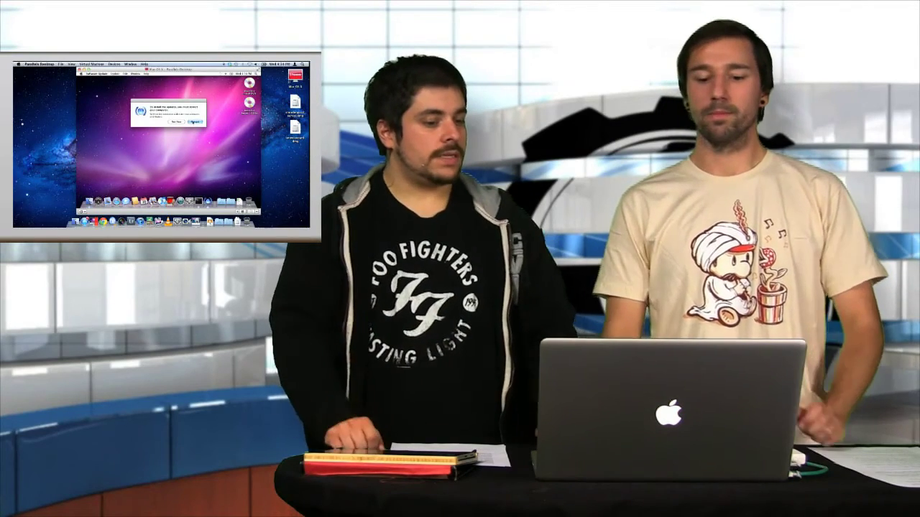
# - Restart the virtual Mac from the Software Update prompt to apply the updates
pyautogui.click(194, 122)
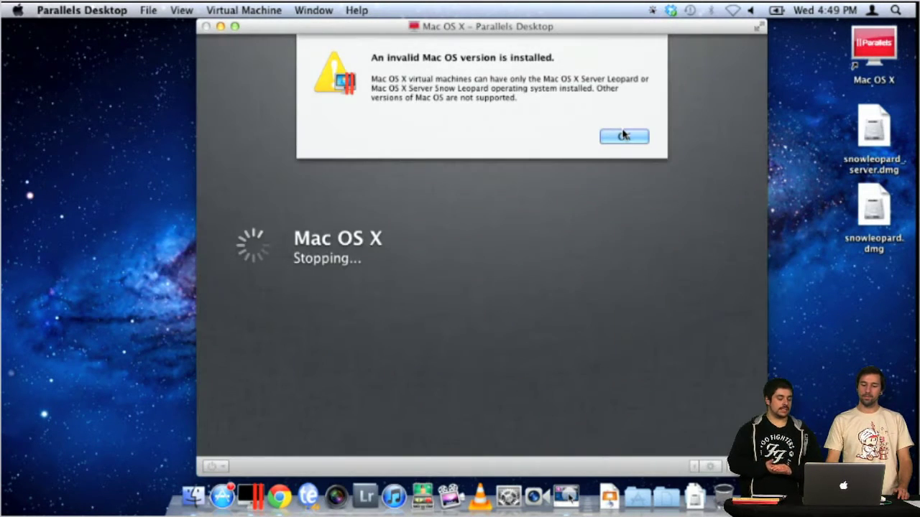
# - Dismiss the repeated invalid Mac OS version alerts
pyautogui.click(624, 136)
pyautogui.click(624, 136)
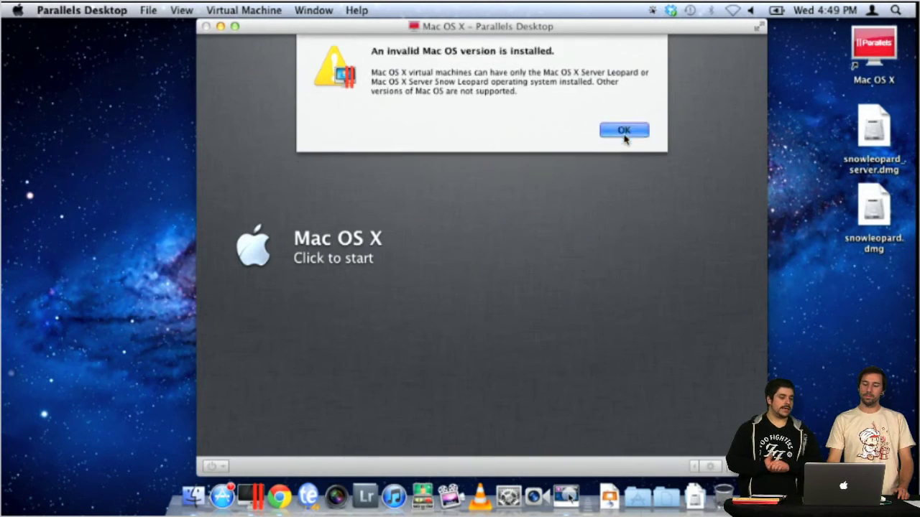
pyautogui.click(624, 137)
# - Enable 'Select boot device on startup', confirm CD/DVD 1 uses snowleopard_server.dmg, and start the VM
pyautogui.click(227, 13)
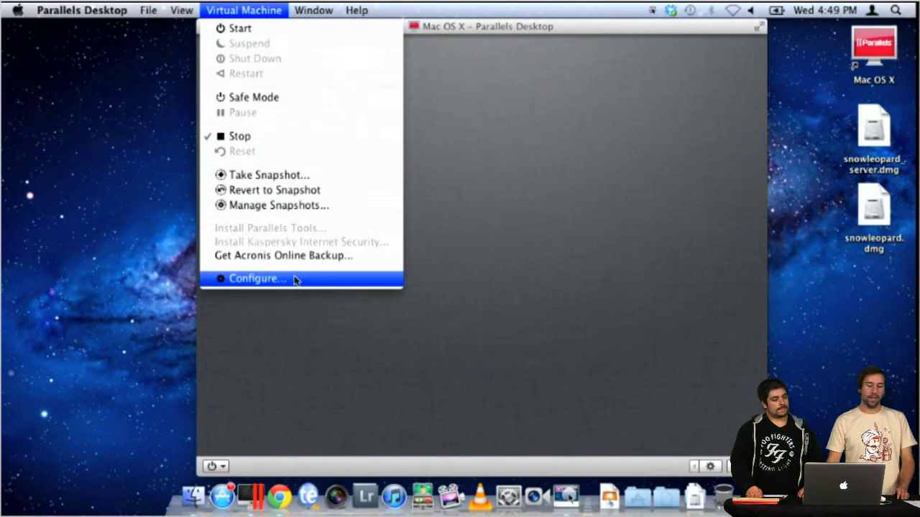
pyautogui.click(319, 284)
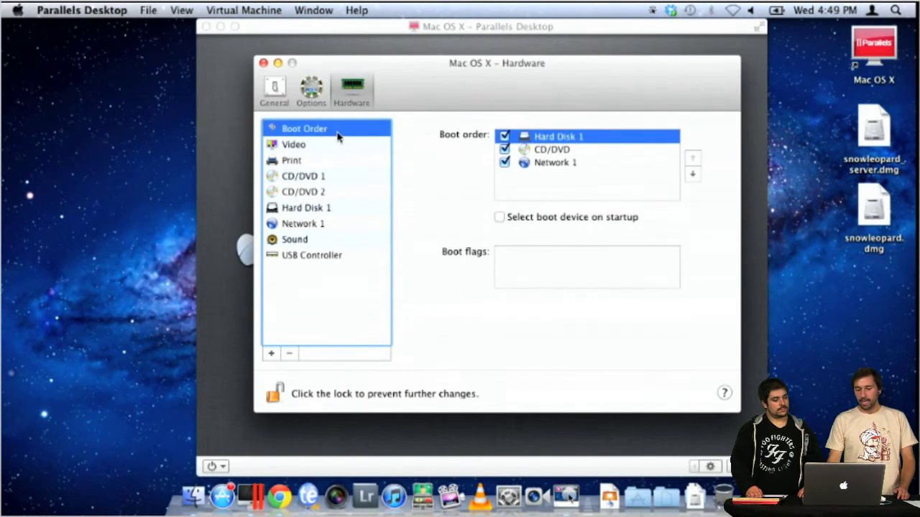
pyautogui.click(500, 219)
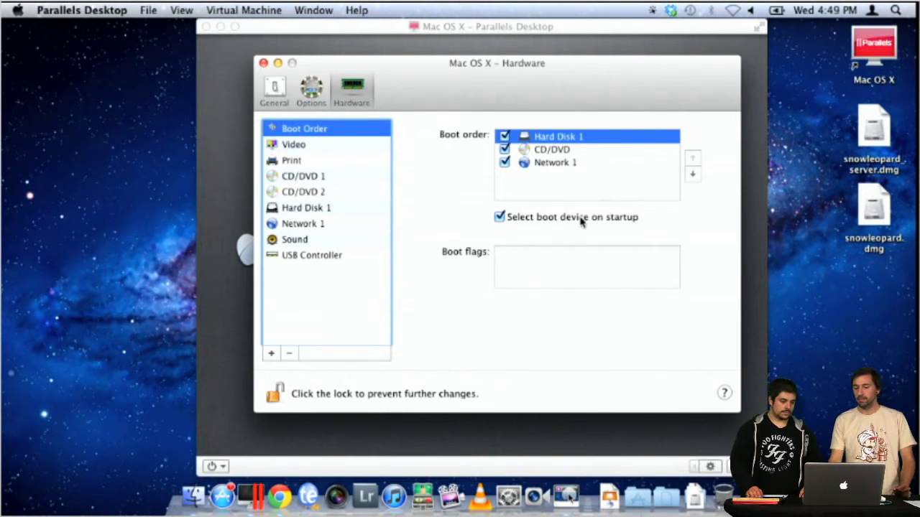
pyautogui.click(336, 178)
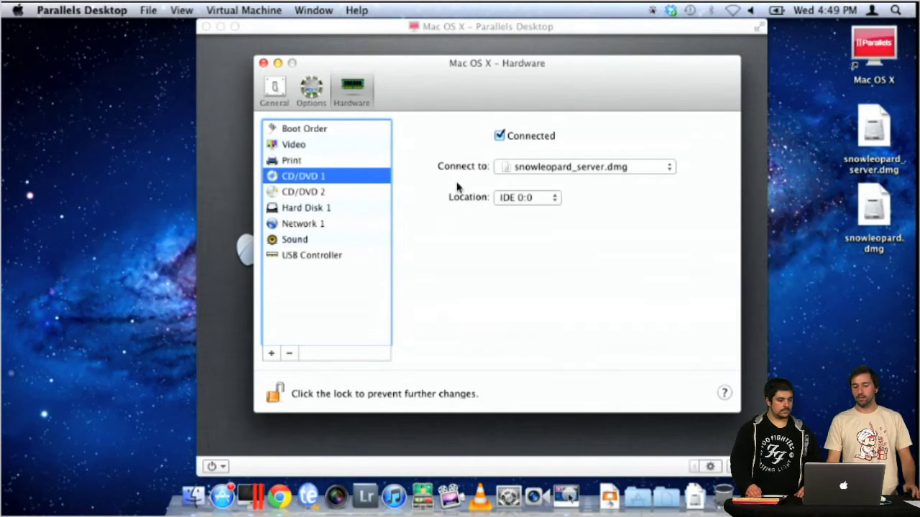
pyautogui.click(263, 64)
pyautogui.click(323, 241)
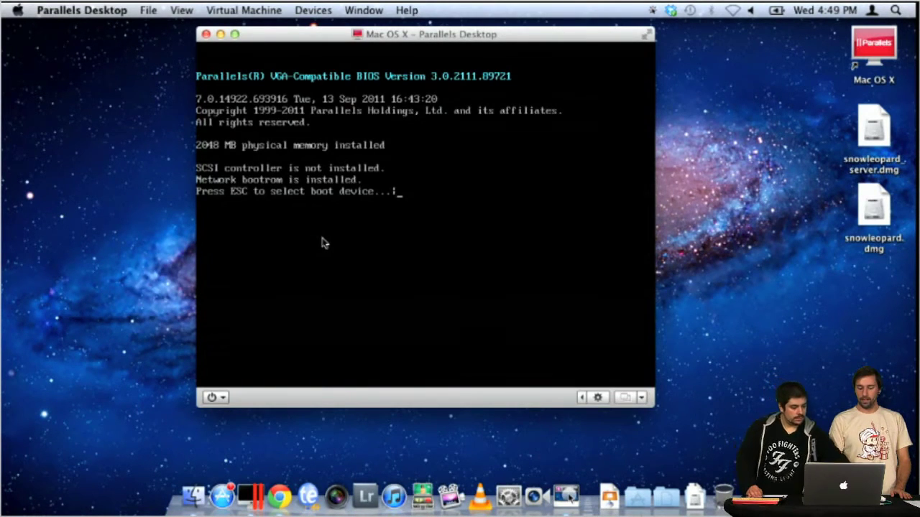
# - From the startup disk picker, boot the VM from the Mac OS X Server Install Disc
pyautogui.click(322, 243)
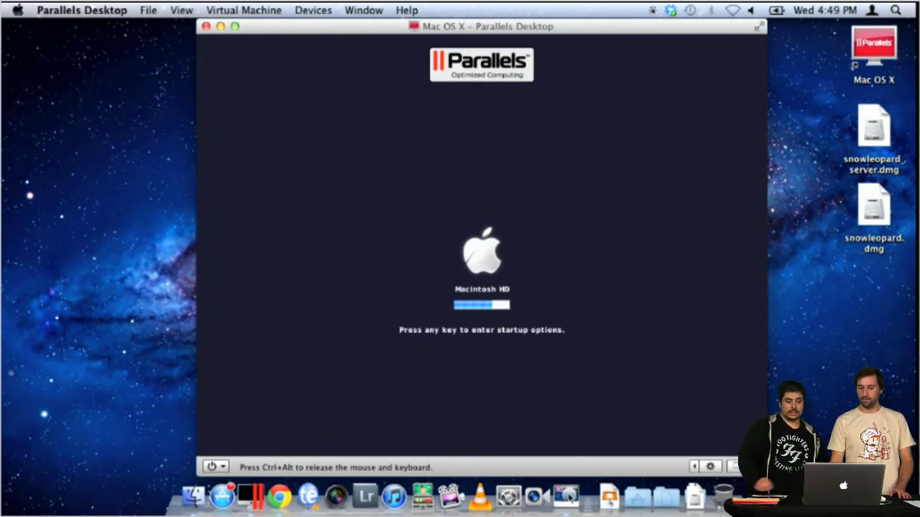
pyautogui.press('space')
pyautogui.press('Left')
pyautogui.press('Left')
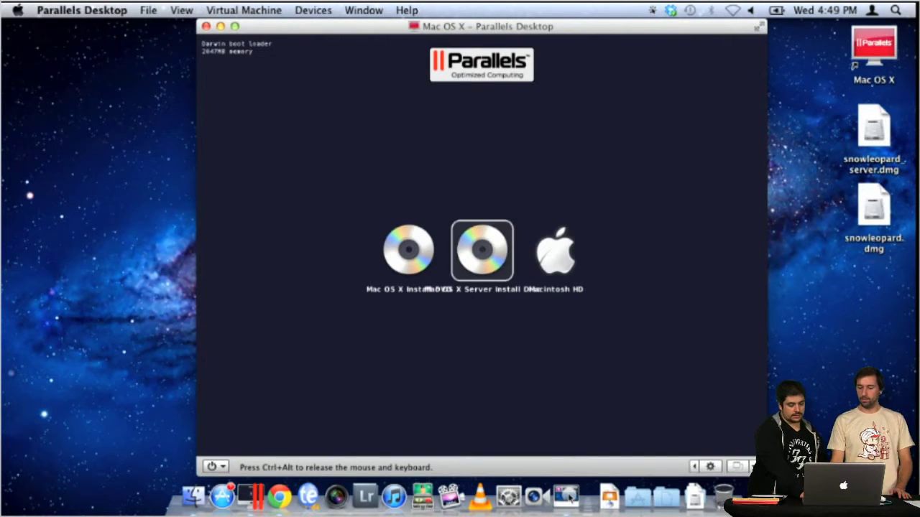
pyautogui.press('Right')
pyautogui.press('Left')
pyautogui.press('Right')
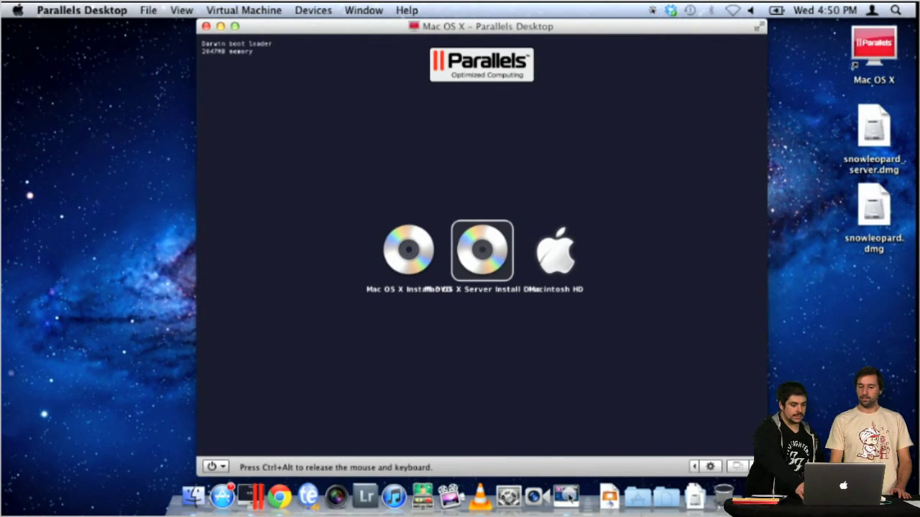
pyautogui.press('Return')
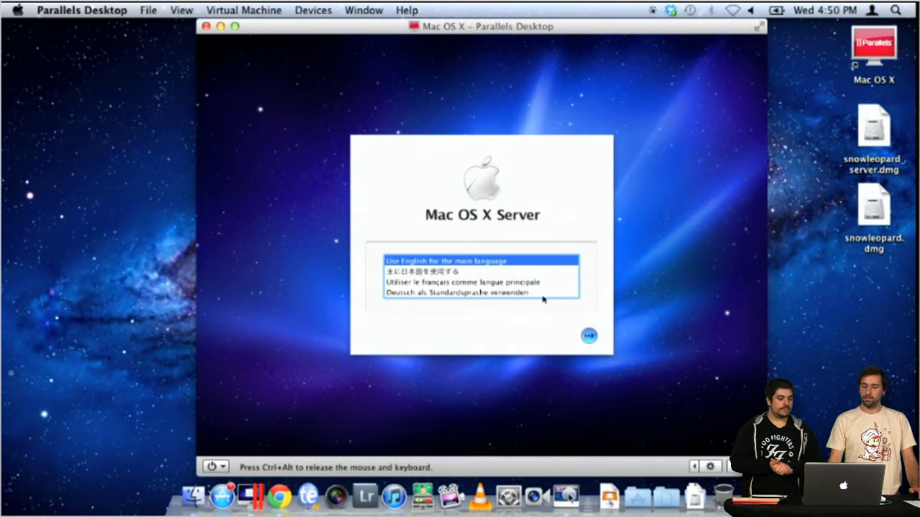
# - Choose English and agree to the server installer's license, reaching the Macintosh HD disk choice
pyautogui.click(589, 336)
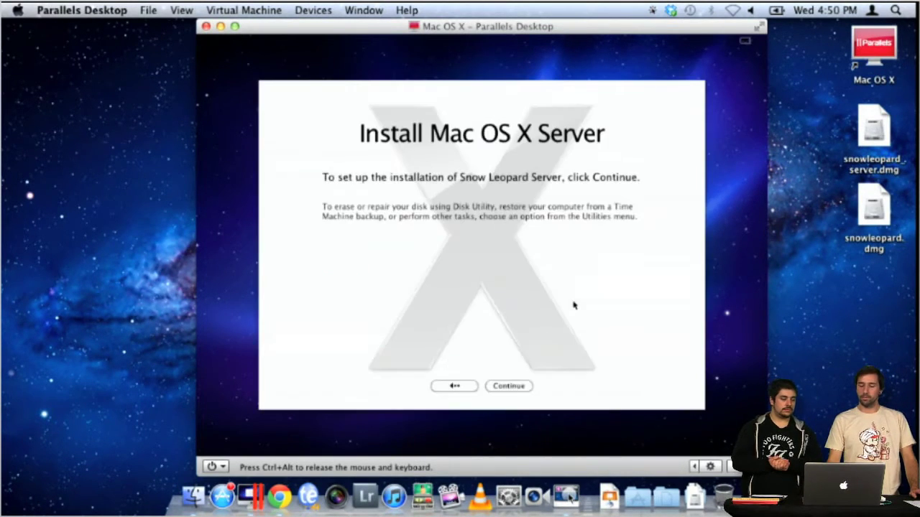
pyautogui.click(522, 387)
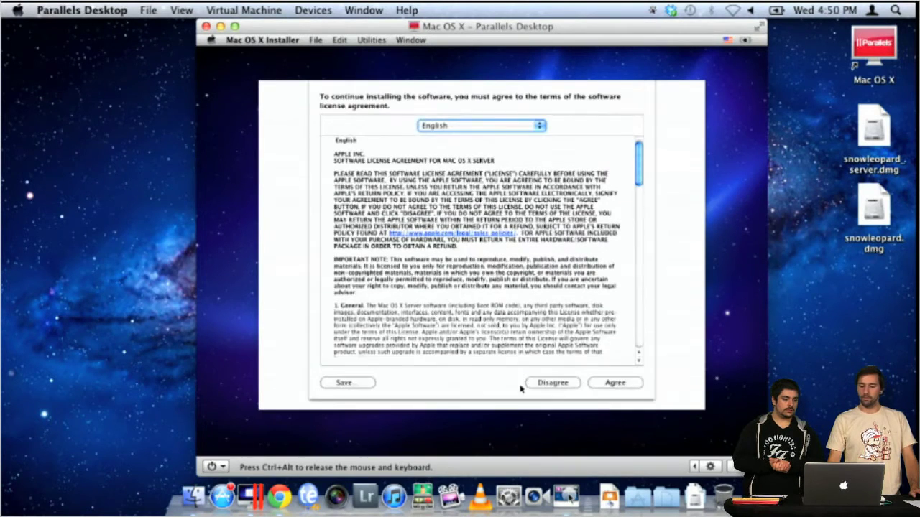
pyautogui.click(620, 387)
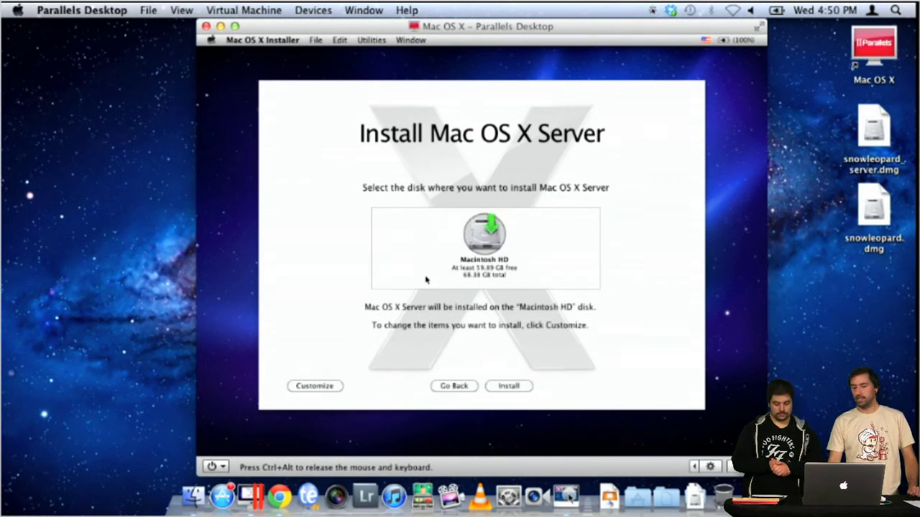
pyautogui.click(373, 43)
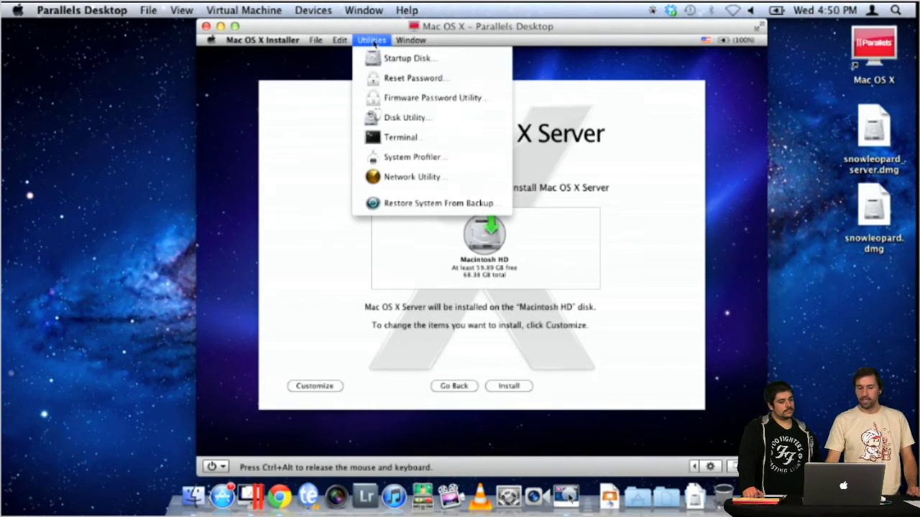
# - Launch Terminal from the installer's Utilities and switch the keyboard layout to German
pyautogui.click(404, 139)
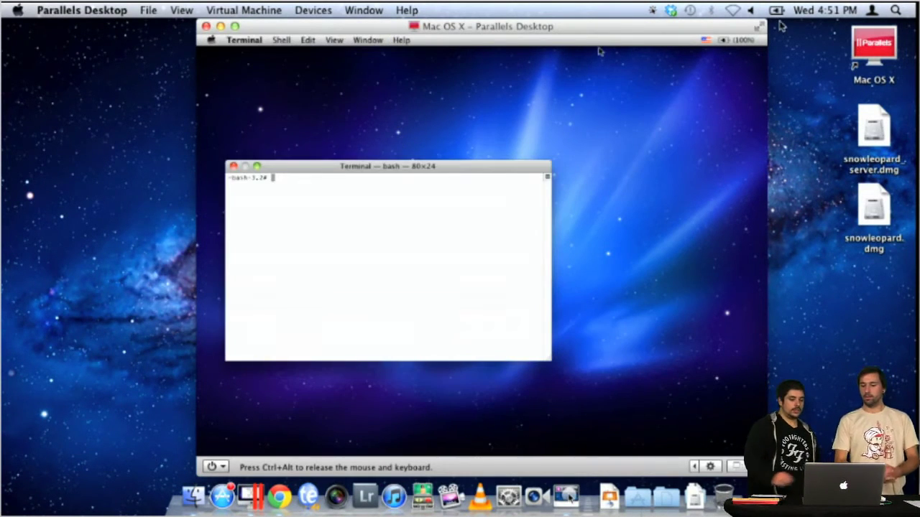
pyautogui.click(705, 41)
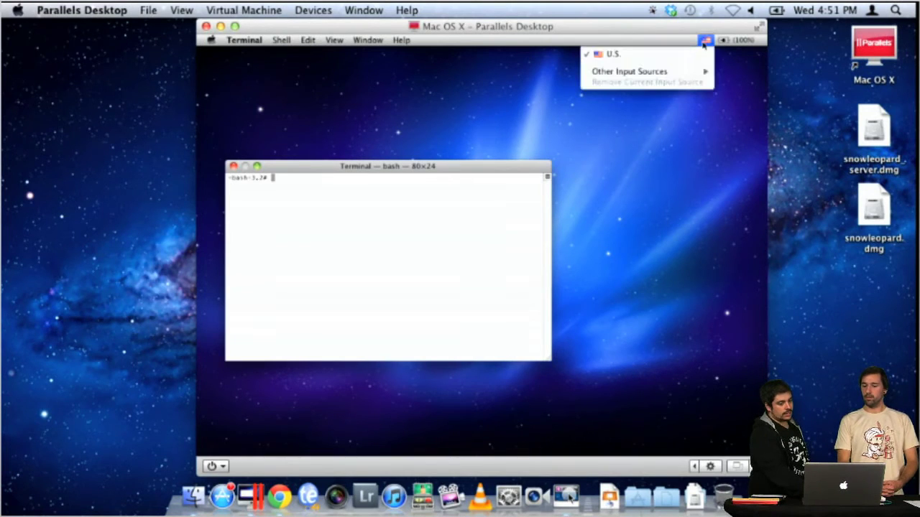
pyautogui.moveTo(632, 71)
pyautogui.moveTo(474, 442)
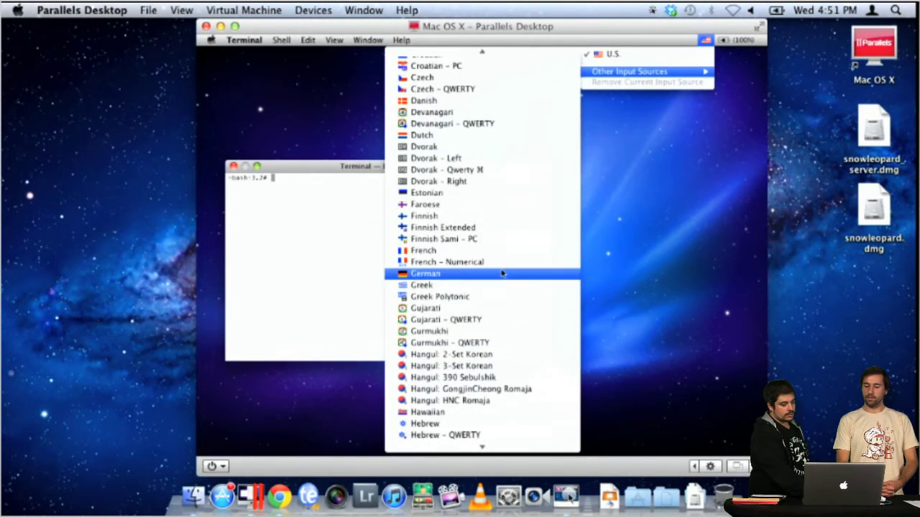
pyautogui.click(502, 273)
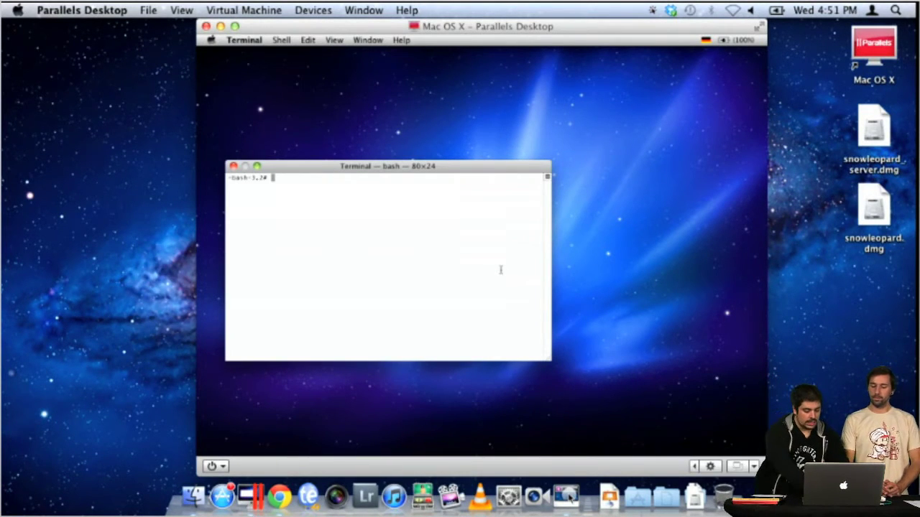
# - Run 'touch /Volumes/Macintosh HD/System/Library/CoreServices/ServerVersion.plist', then 'shutdown -h now'
pyautogui.write('touch')
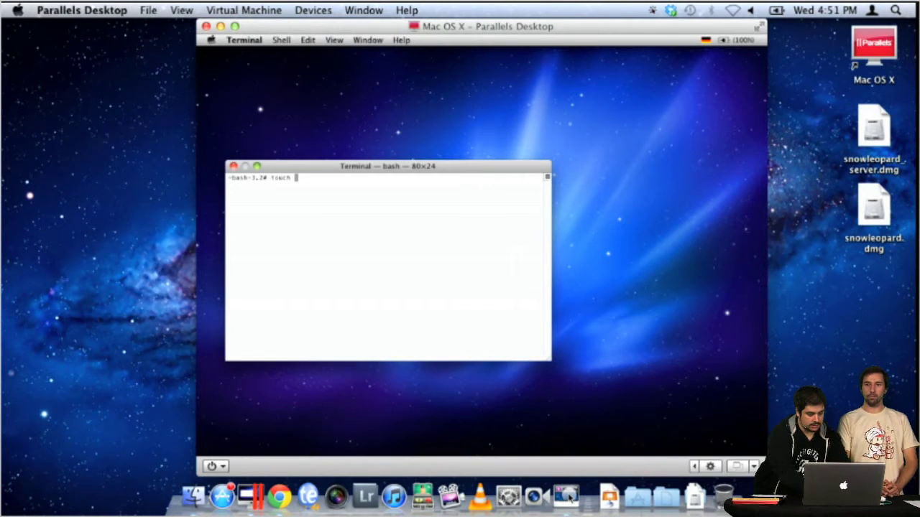
pyautogui.press('super+plus')
pyautogui.press('super+plus')
pyautogui.press('super+plus')
pyautogui.press('super+plus')
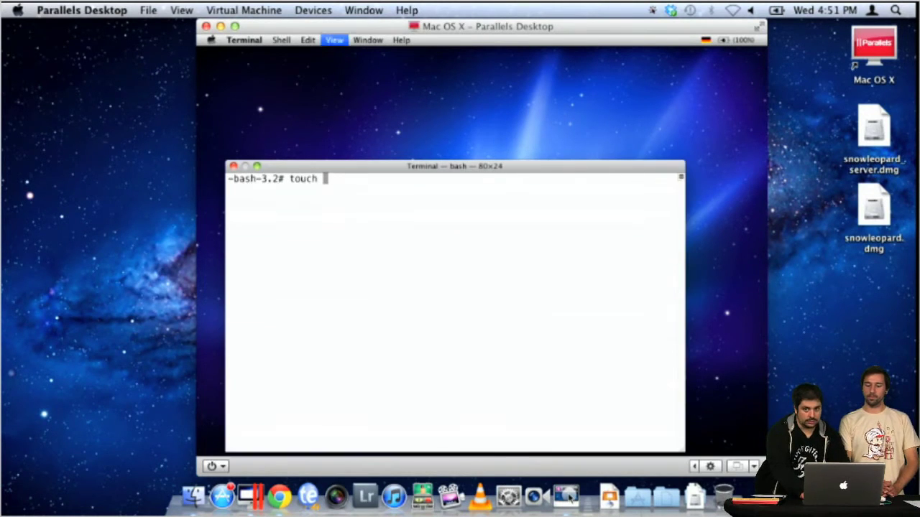
pyautogui.press('super+plus')
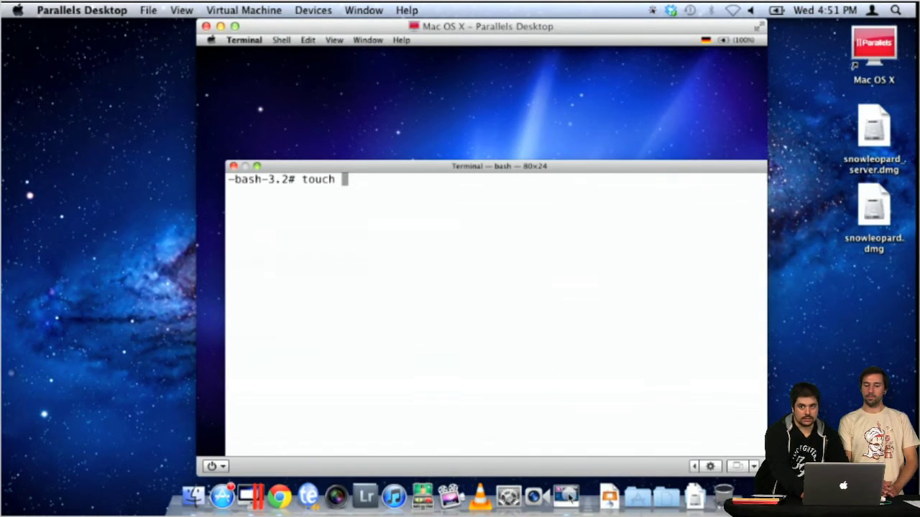
pyautogui.write('/vol')
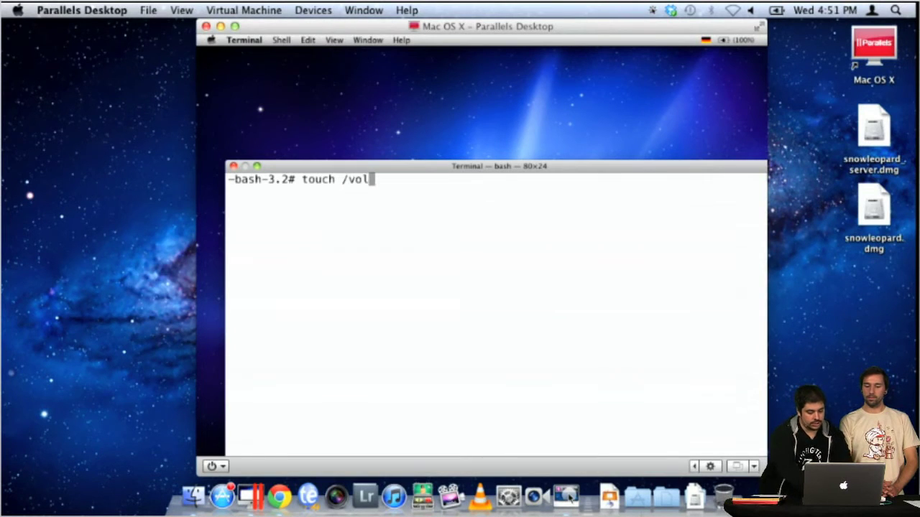
pyautogui.press('BackSpace')
pyautogui.press('BackSpace')
pyautogui.press('BackSpace')
pyautogui.write('Vo')
pyautogui.press('Tab')
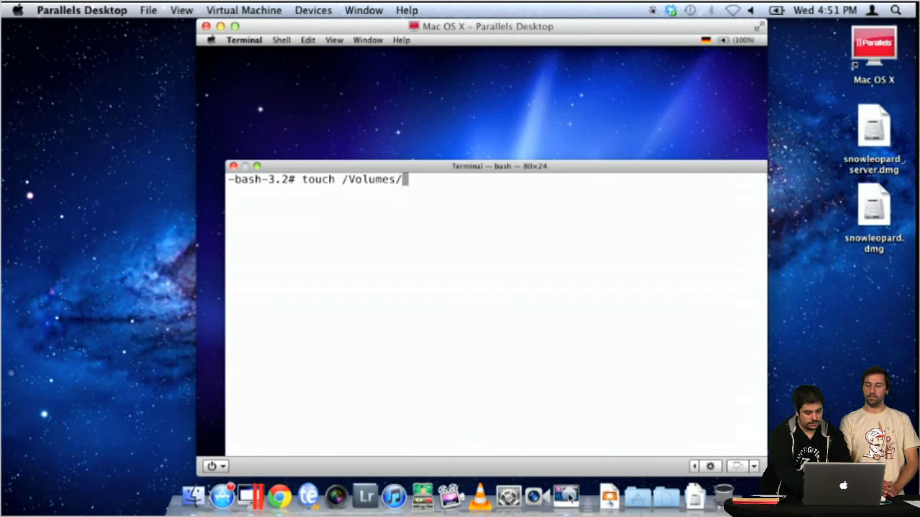
pyautogui.write('Macin')
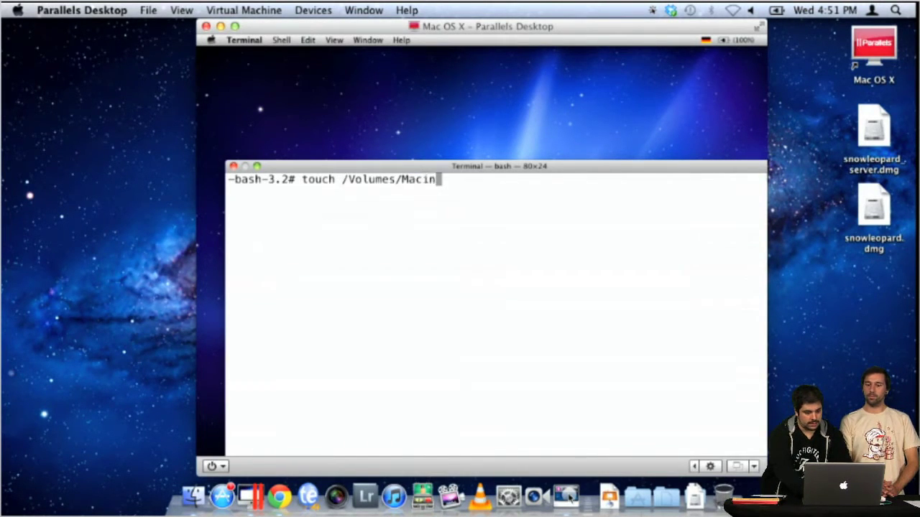
pyautogui.press('Tab')
pyautogui.write('S')
pyautogui.press('Tab')
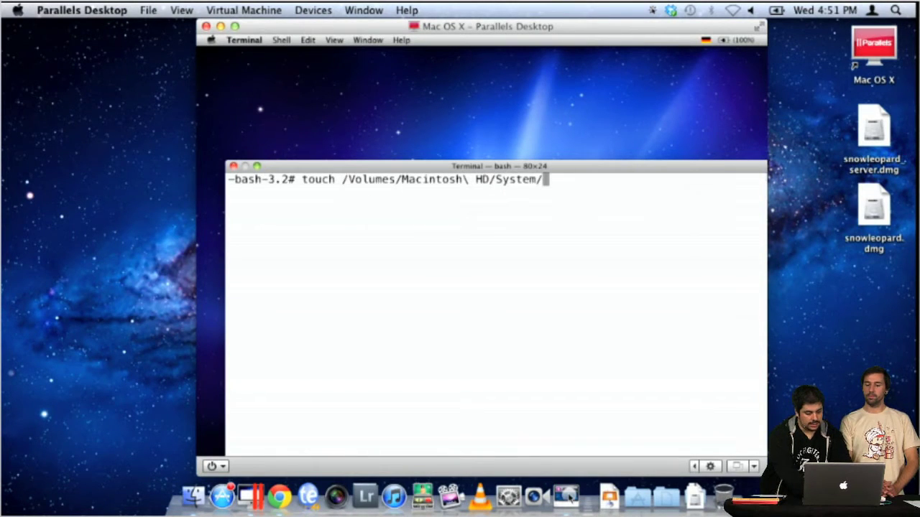
pyautogui.write('L')
pyautogui.press('Tab')
pyautogui.write('Core')
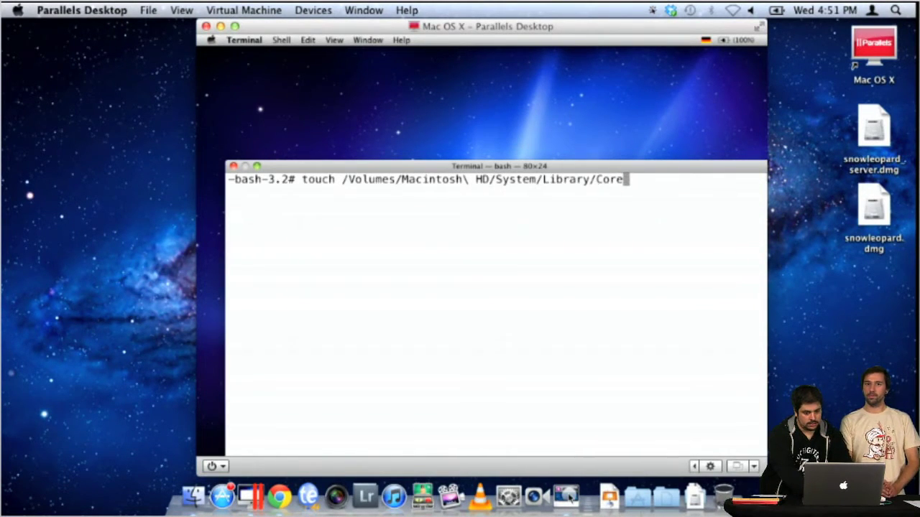
pyautogui.press('Tab')
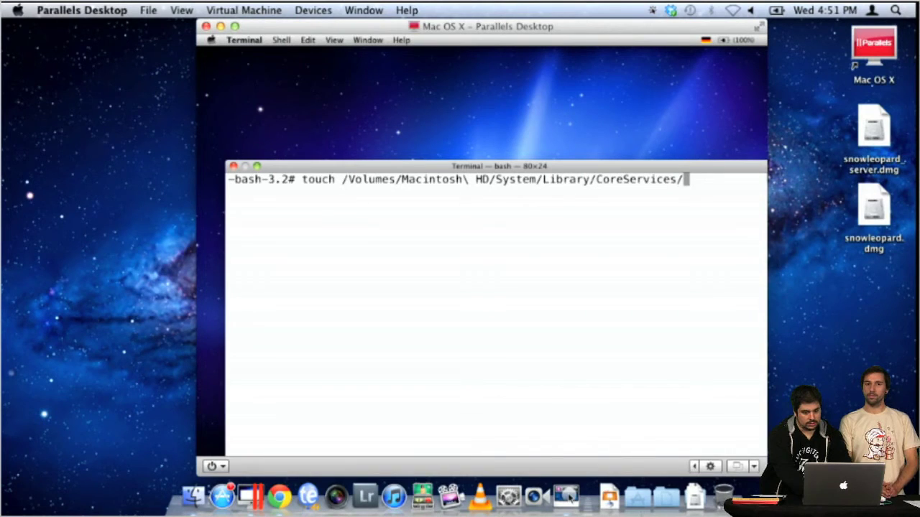
pyautogui.write('S')
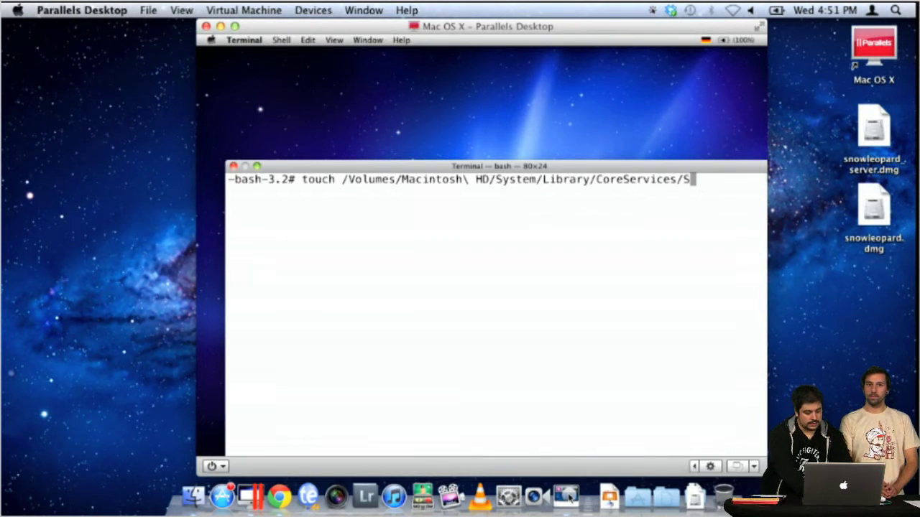
pyautogui.write('erverVersio')
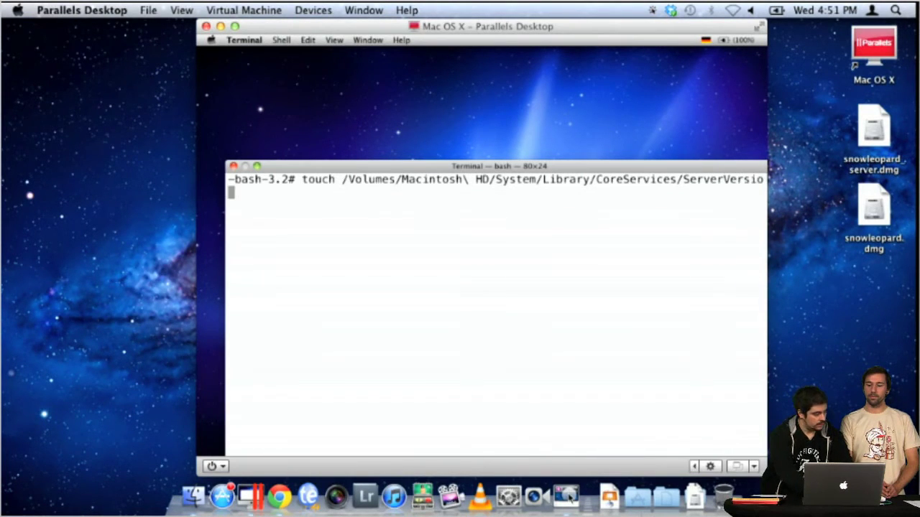
pyautogui.write('n.plist')
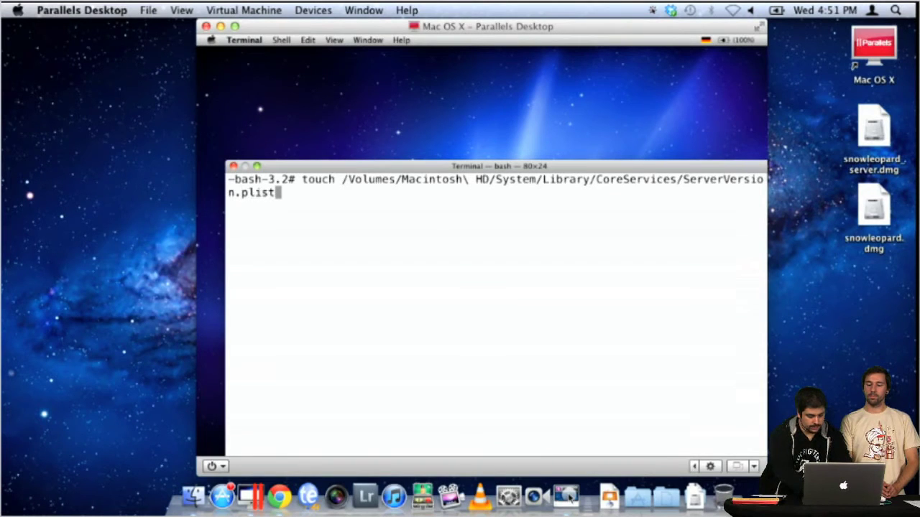
pyautogui.press('Return')
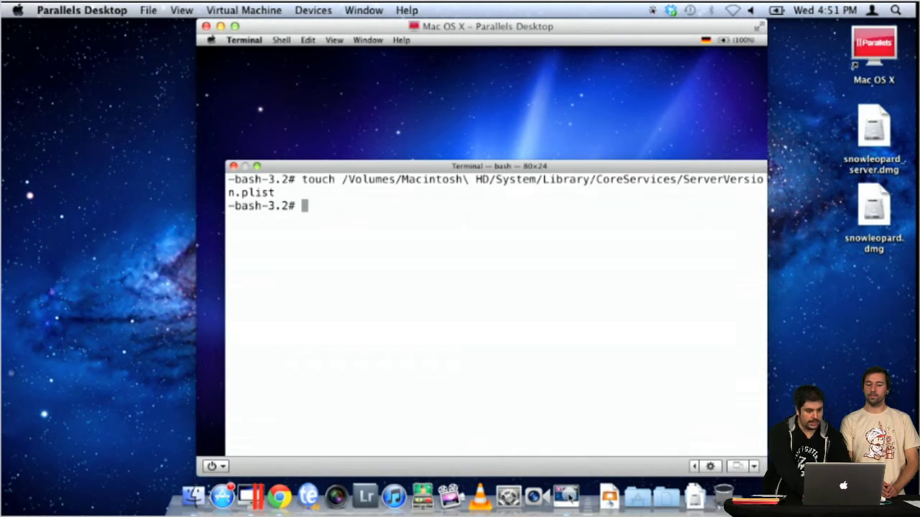
pyautogui.write('shut')
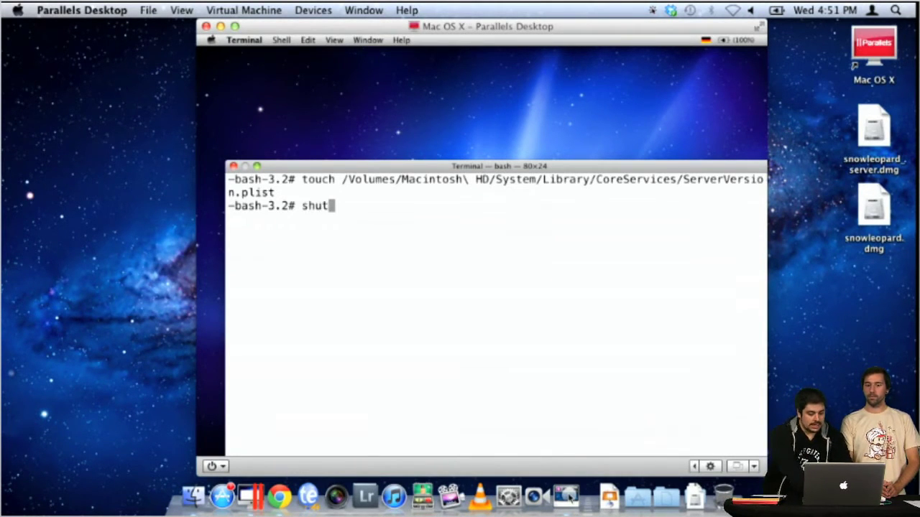
pyautogui.write('down -')
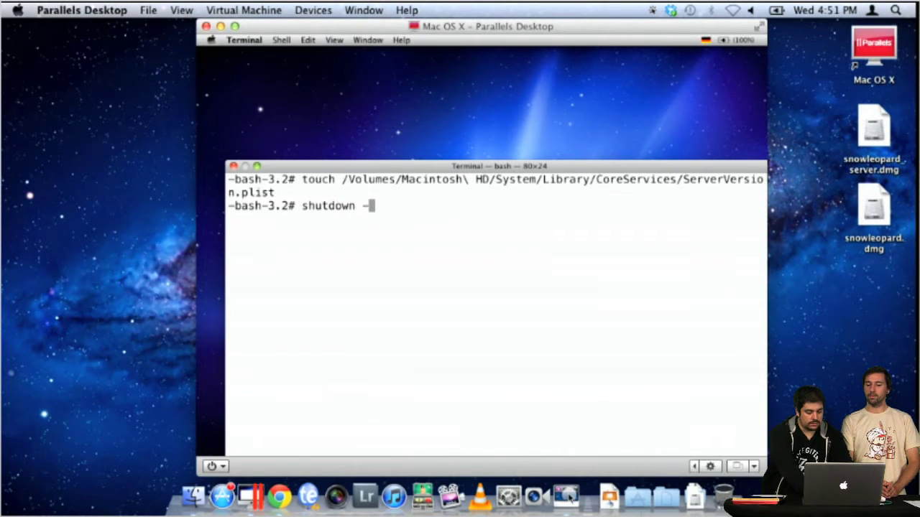
pyautogui.write('h now')
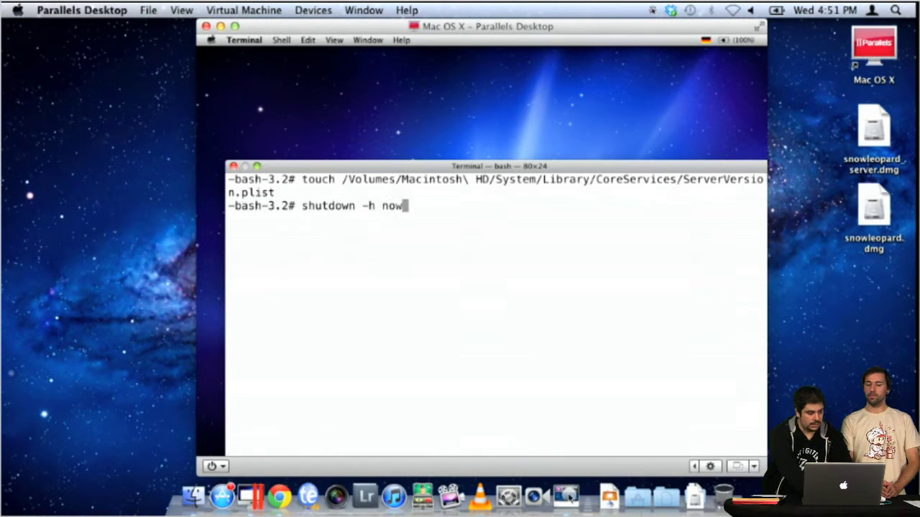
pyautogui.press('Return')
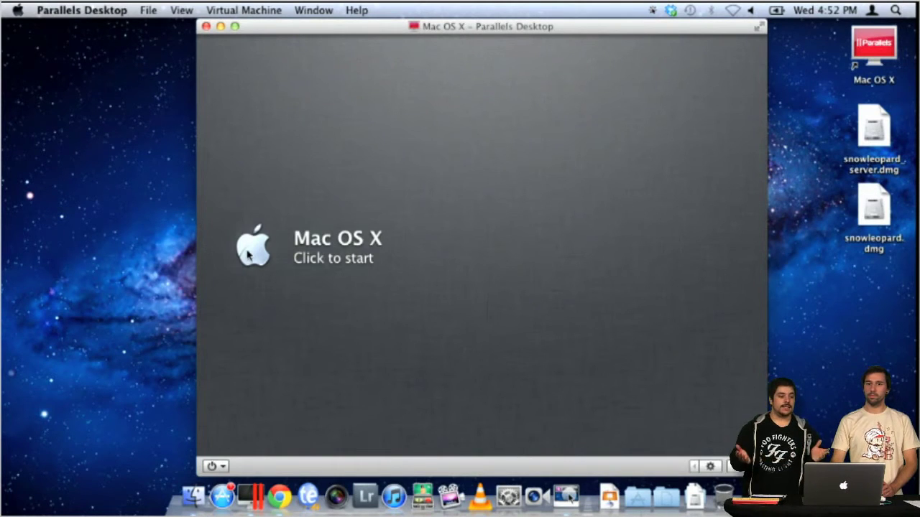
# - Start the stopped Mac OS X VM and let it boot to its desktop
pyautogui.click(322, 244)
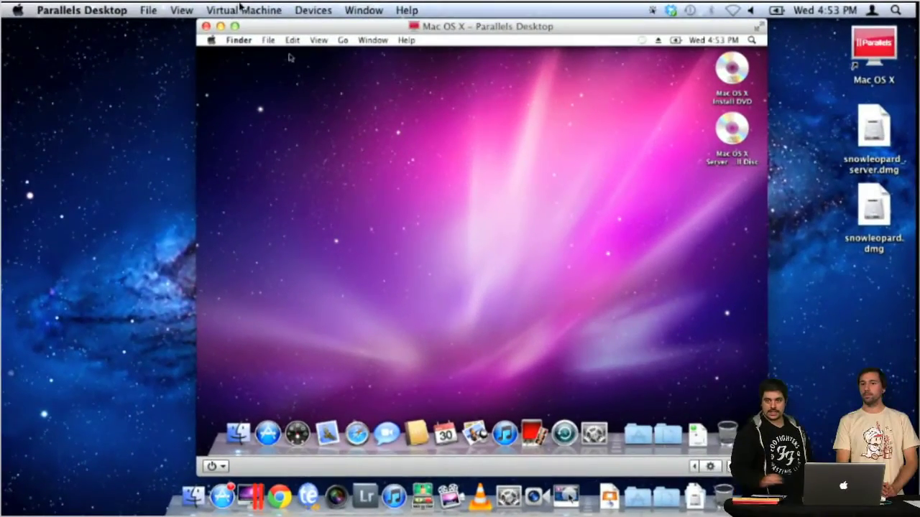
pyautogui.click(211, 40)
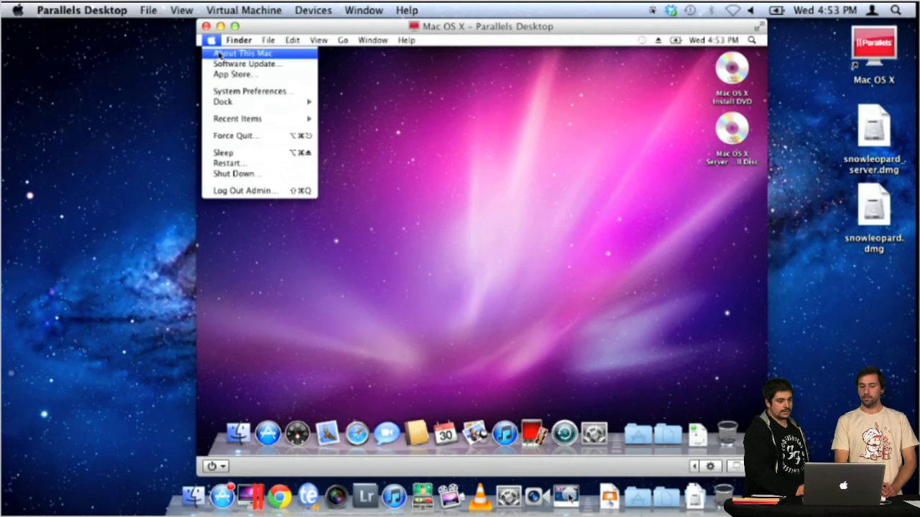
pyautogui.click(218, 54)
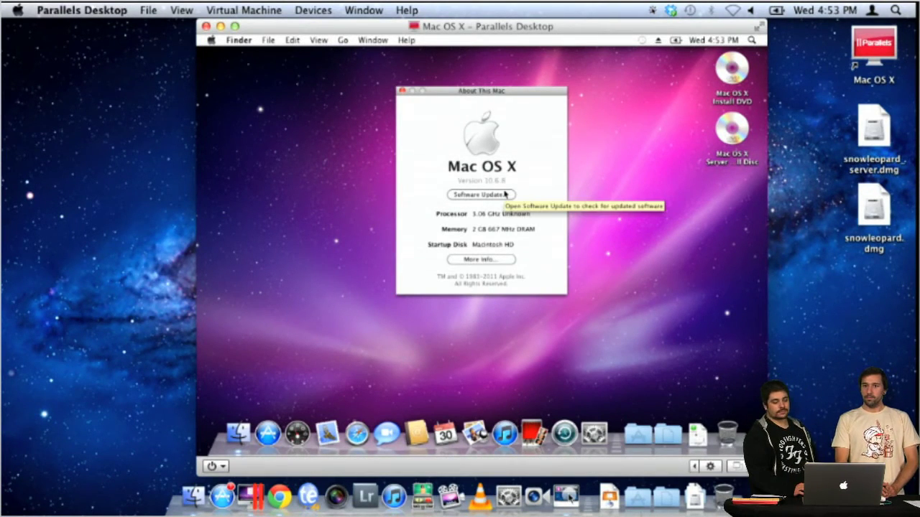
pyautogui.click(402, 91)
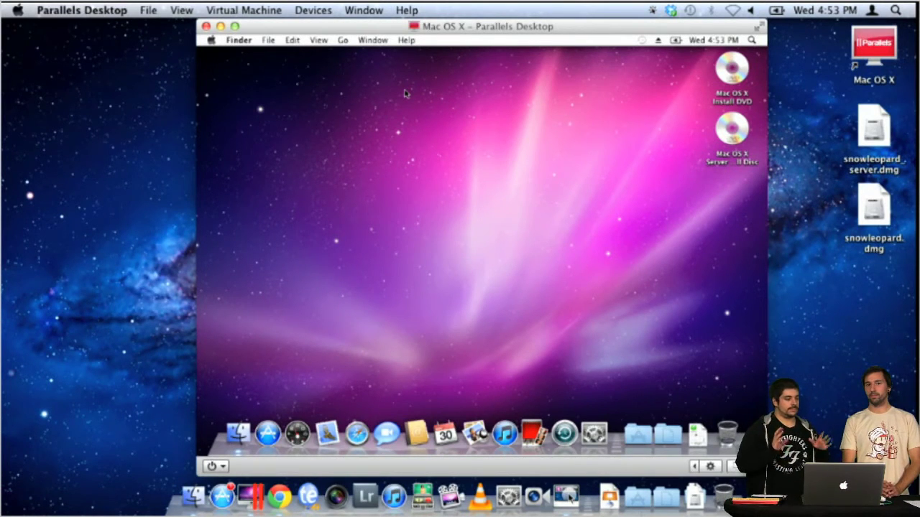
# - Take a snapshot of the Snow Leopard virtual machine named '10.6.8 Clean'
pyautogui.click(238, 7)
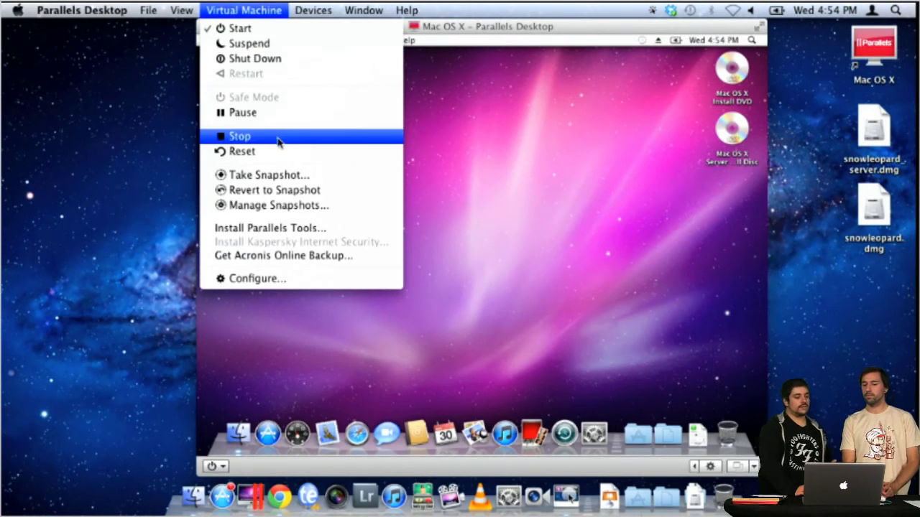
pyautogui.click(283, 179)
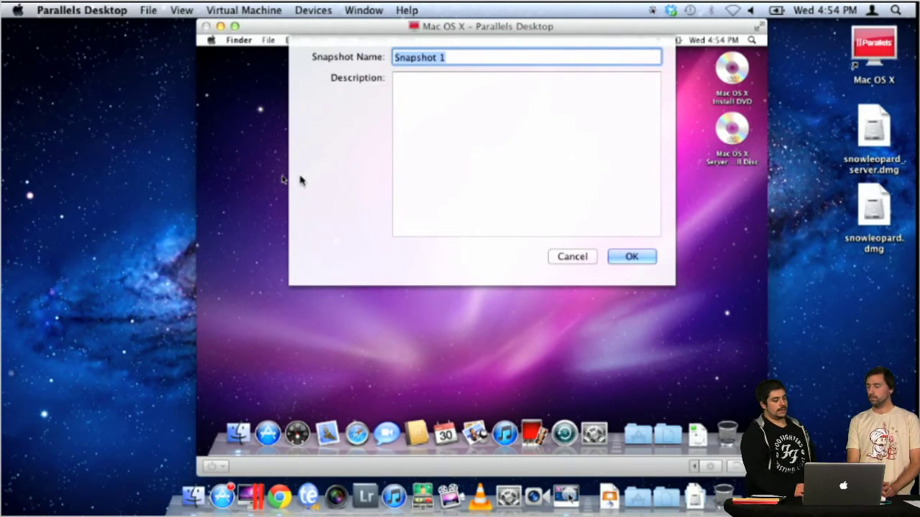
pyautogui.write('10.6.8')
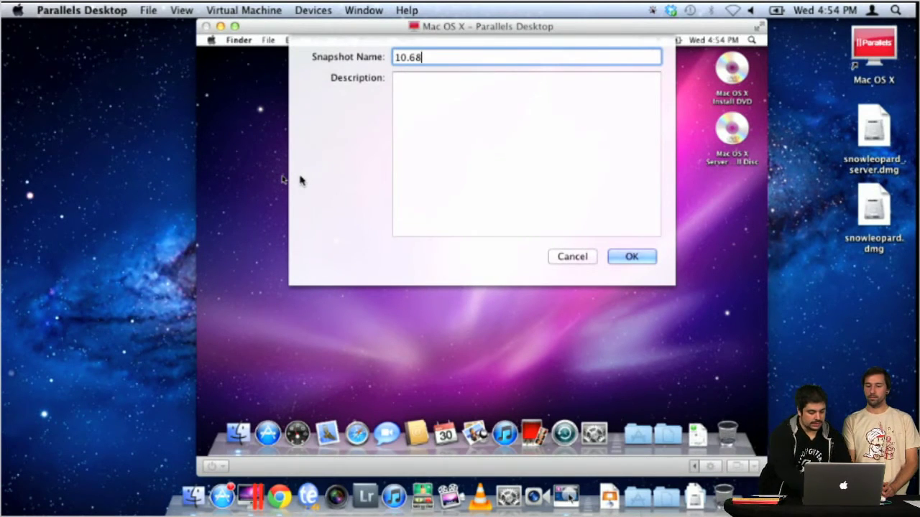
pyautogui.press('BackSpace')
pyautogui.write('.8 ')
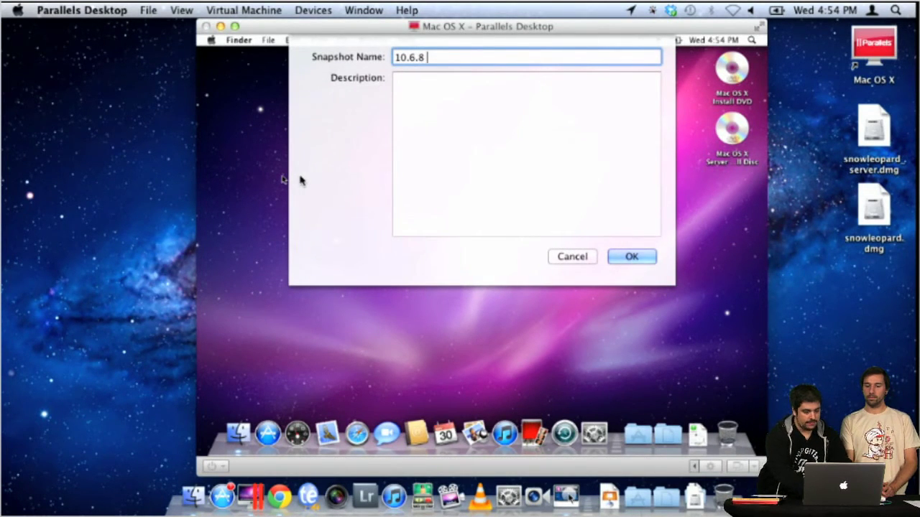
pyautogui.write('Clean')
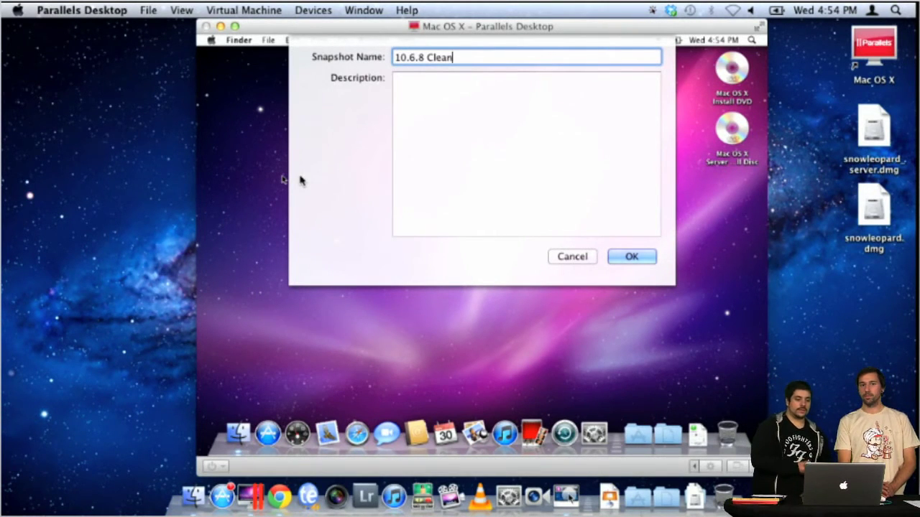
pyautogui.click(627, 260)
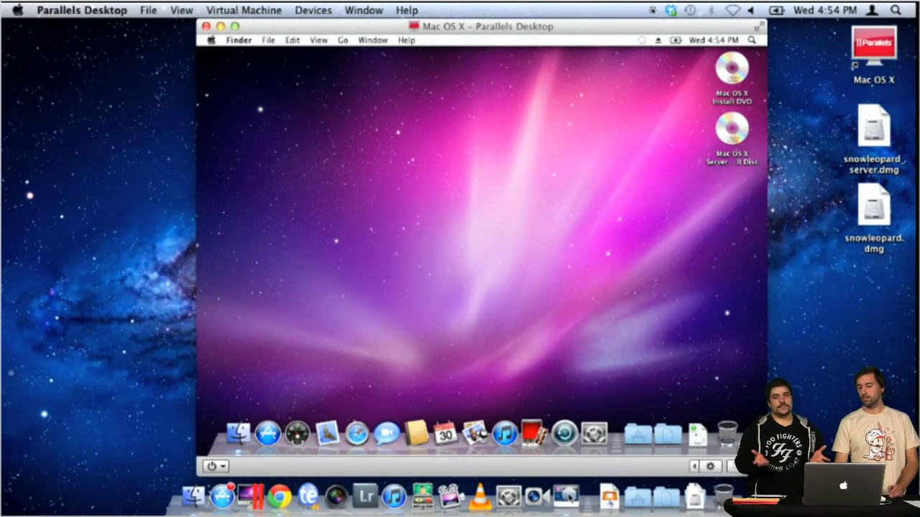
# - Drag About Downloads.pdf from the Downloads stack onto the middle of the guest desktop
pyautogui.click(695, 432)
pyautogui.moveTo(692, 422); pyautogui.dragTo(483, 226)
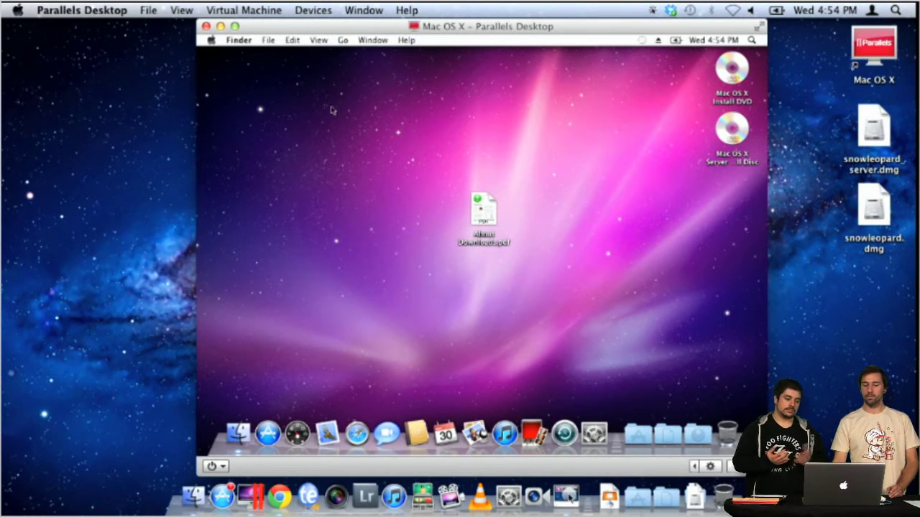
pyautogui.click(268, 41)
# - Revert the virtual machine to its saved snapshot, confirming with Yes
pyautogui.moveTo(317, 41)
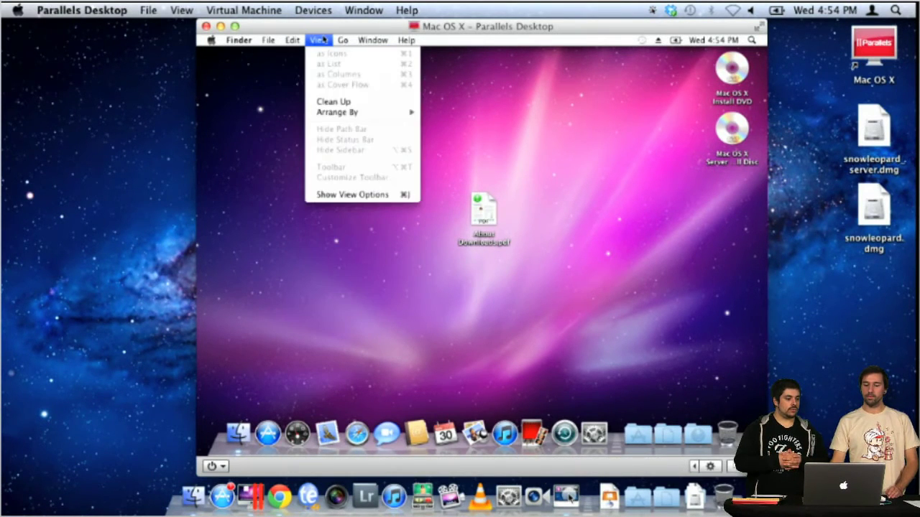
pyautogui.click(264, 12)
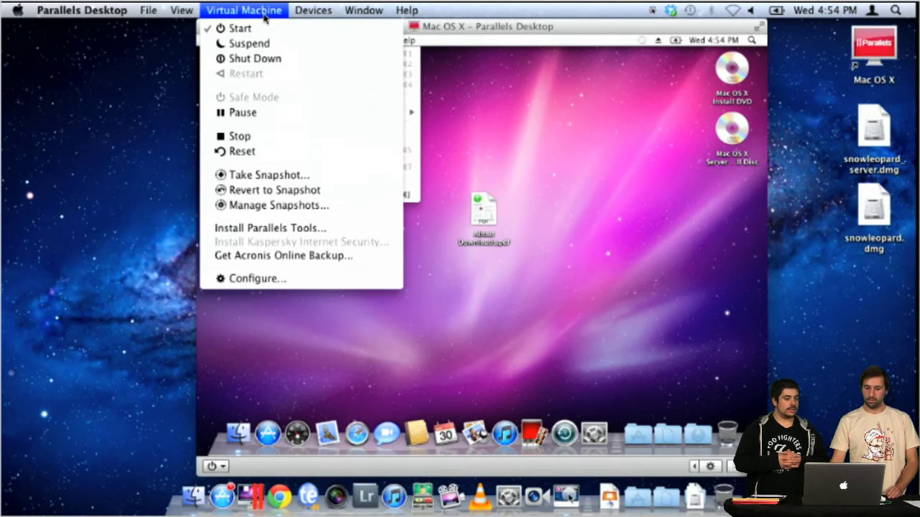
pyautogui.click(273, 190)
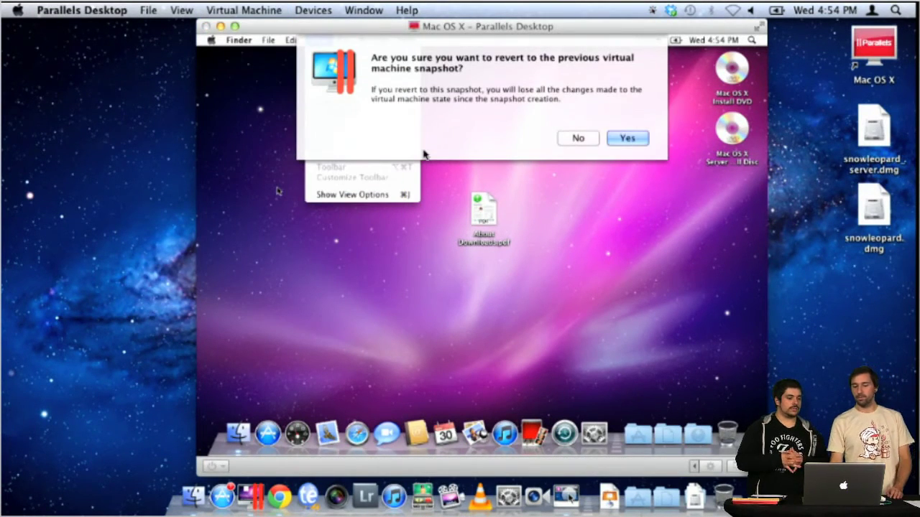
pyautogui.click(627, 138)
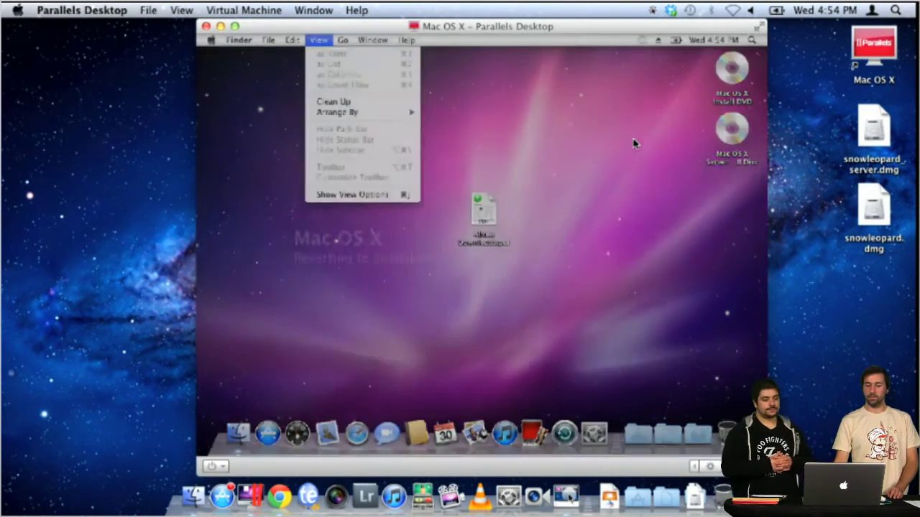